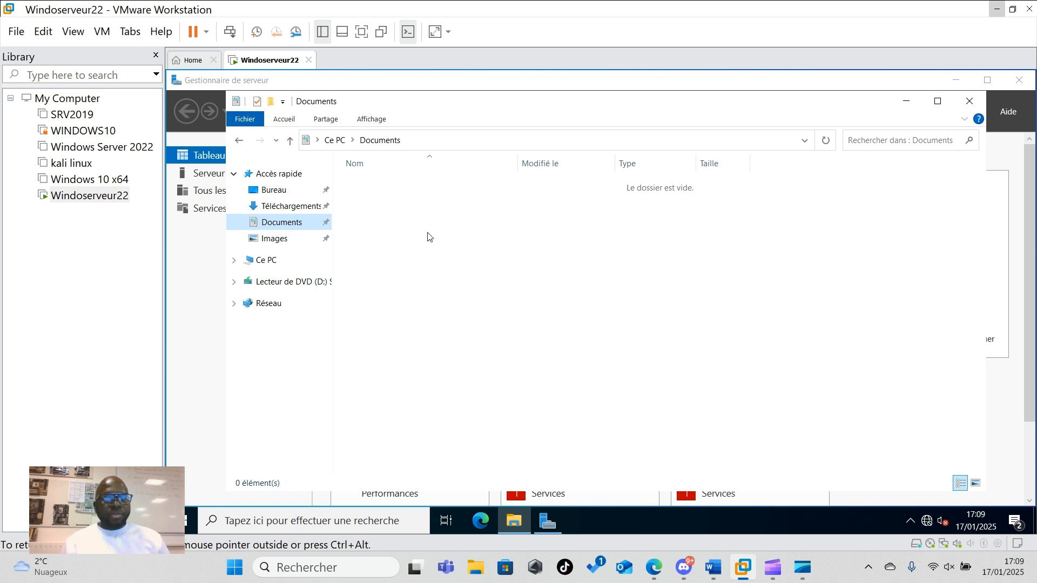
# - Close the empty Documents folder and show SRV22's Local Server page in Server Manager
pyautogui.click(970, 101)
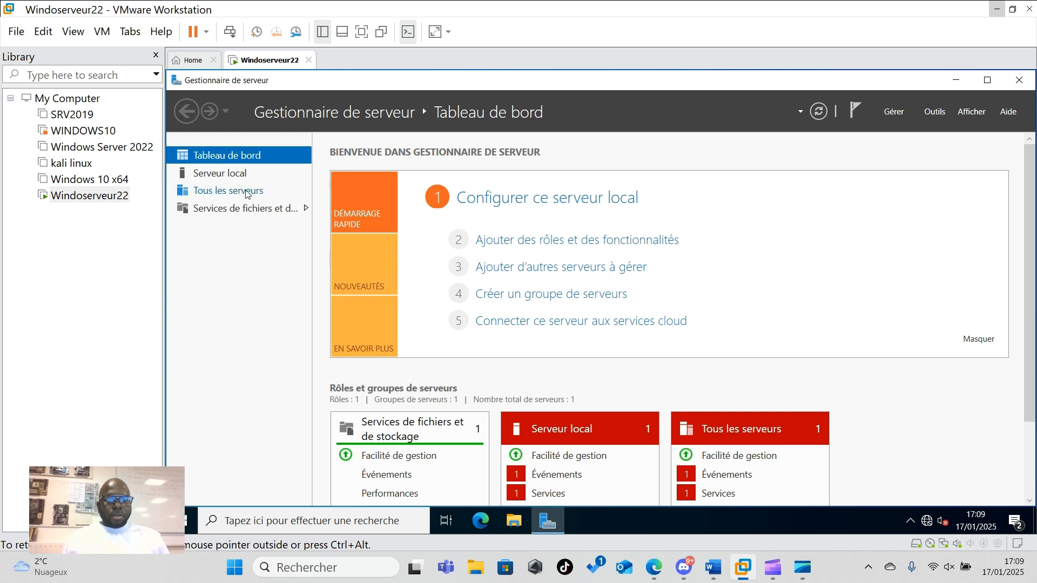
pyautogui.click(231, 177)
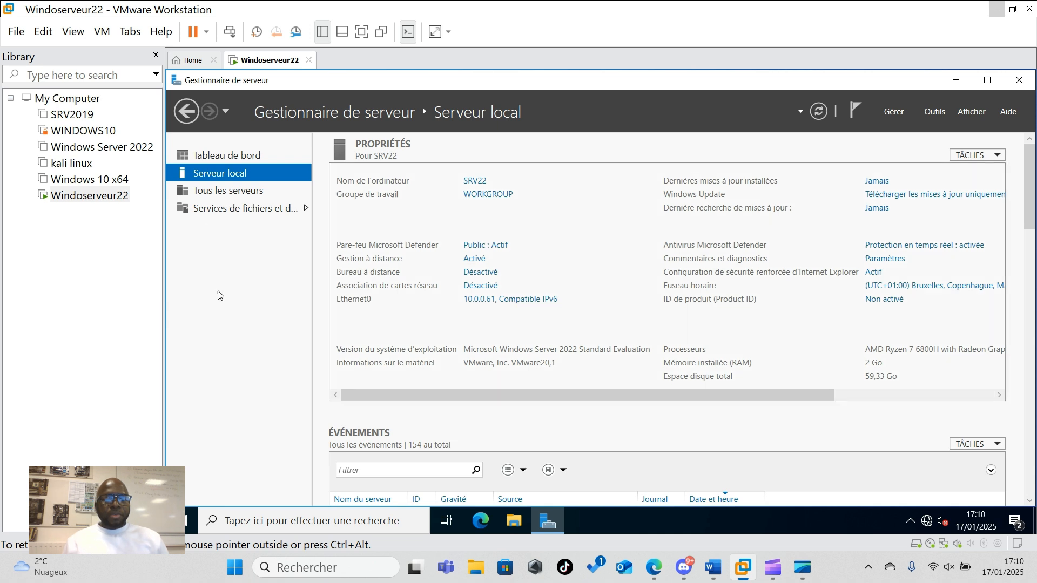
# - Launch the Add Roles and Features wizard maximized, keeping role-based installation and SRV22 as destination
pyautogui.click(893, 114)
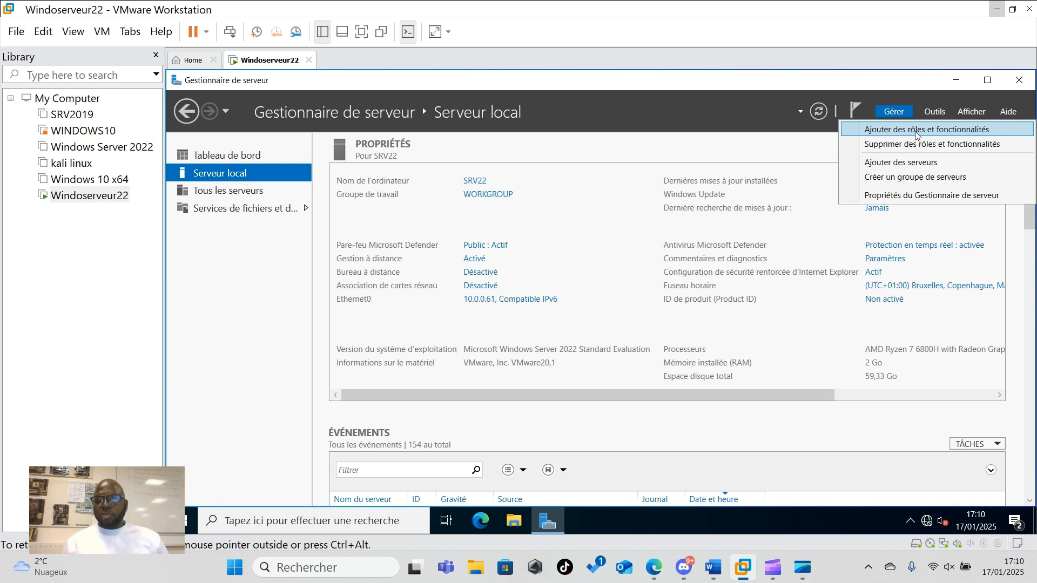
pyautogui.click(965, 132)
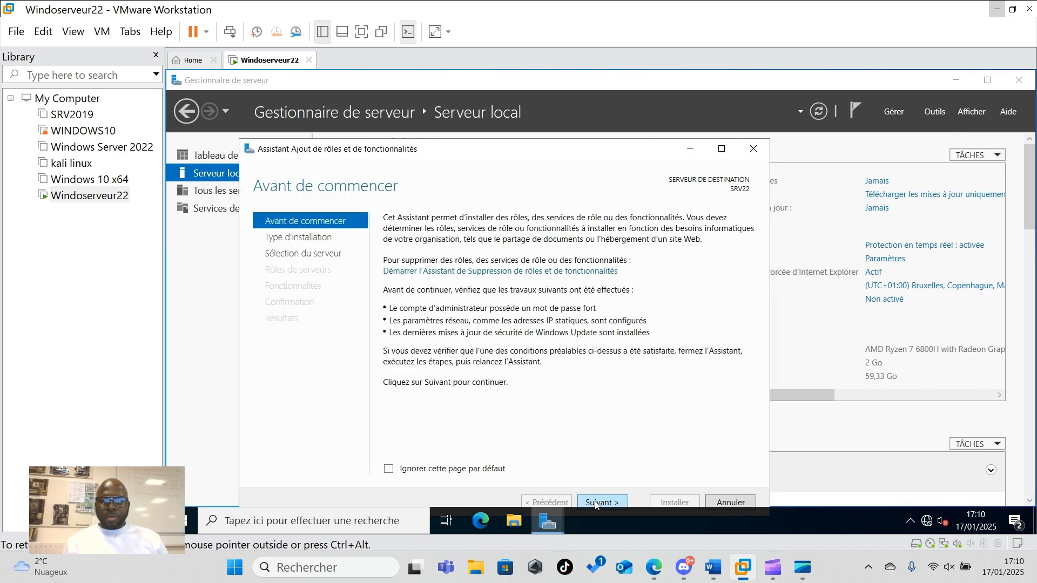
pyautogui.click(721, 149)
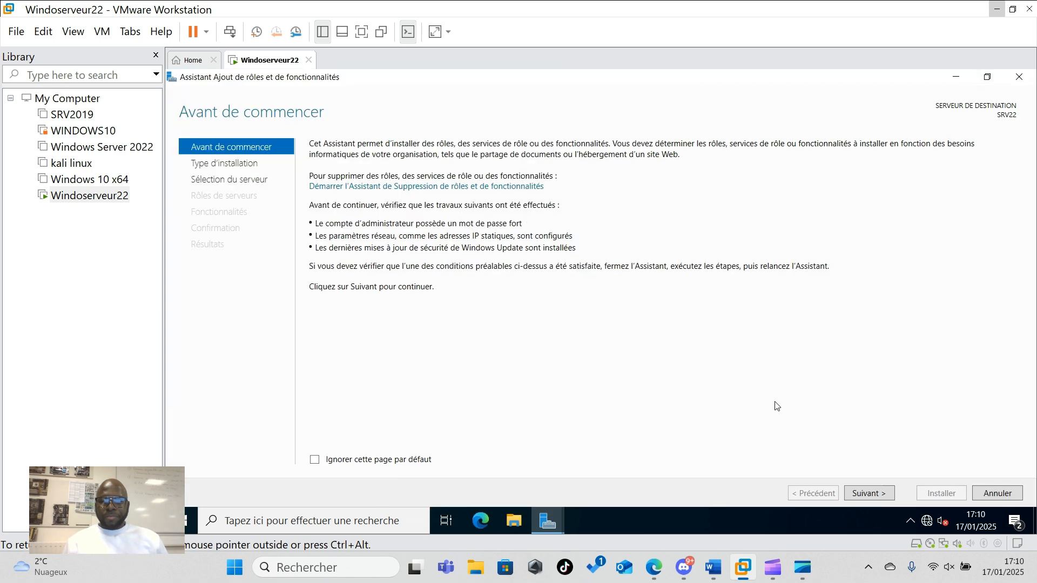
pyautogui.click(864, 495)
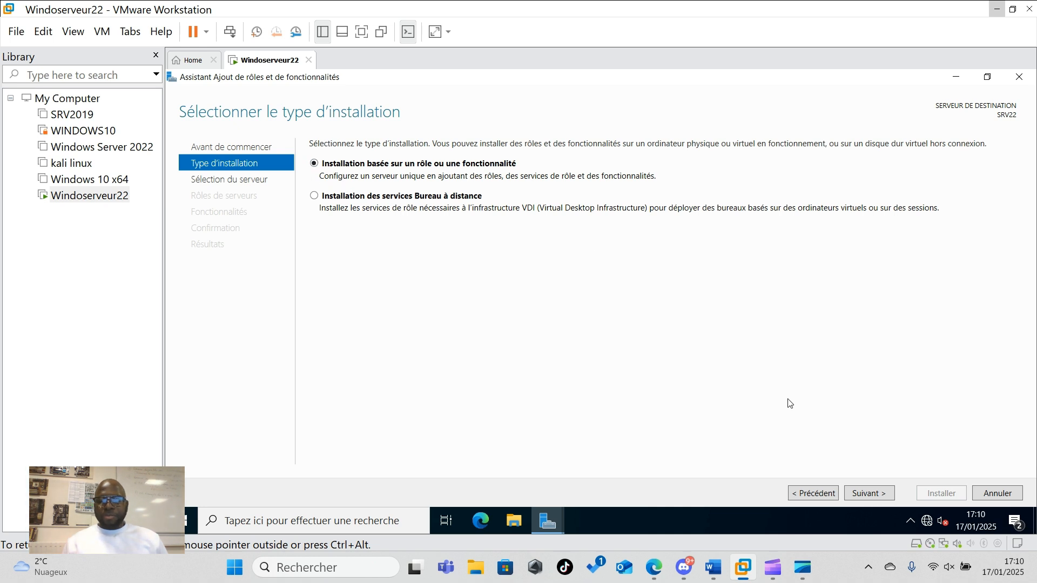
pyautogui.click(864, 495)
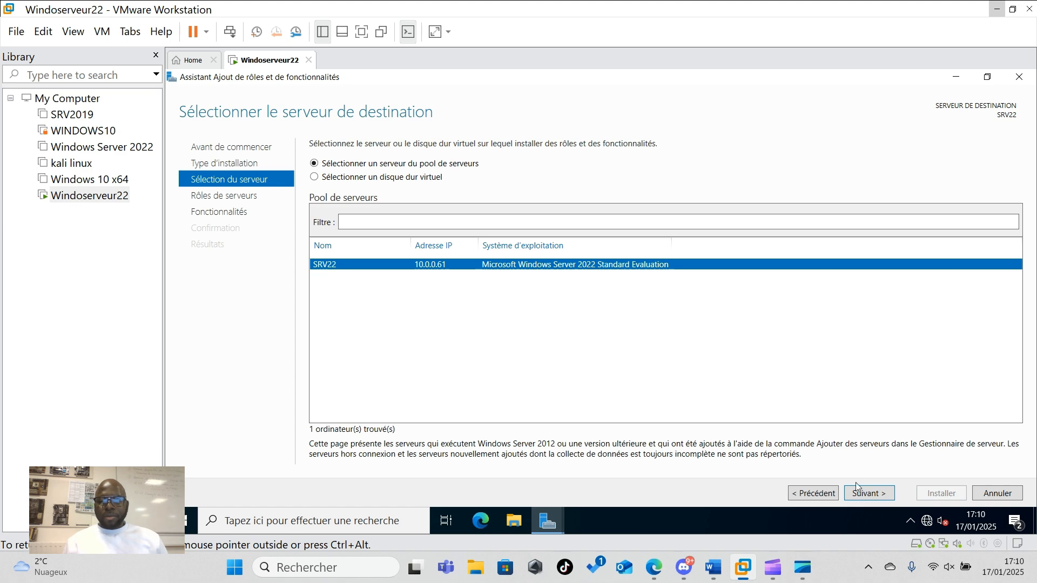
pyautogui.click(868, 495)
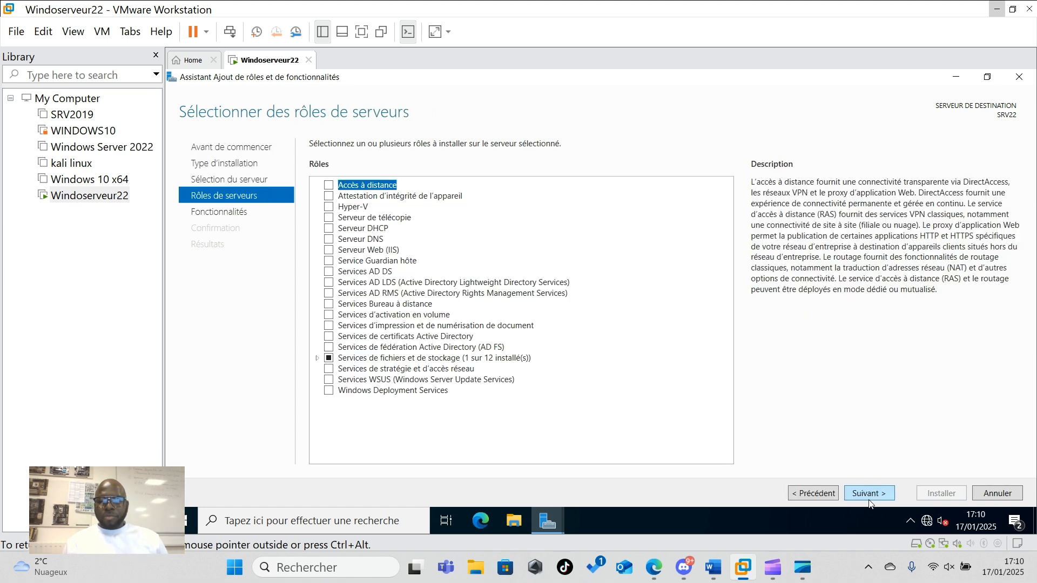
# - Select the DHCP Server role with its management tools and install it on SRV22
pyautogui.click(329, 229)
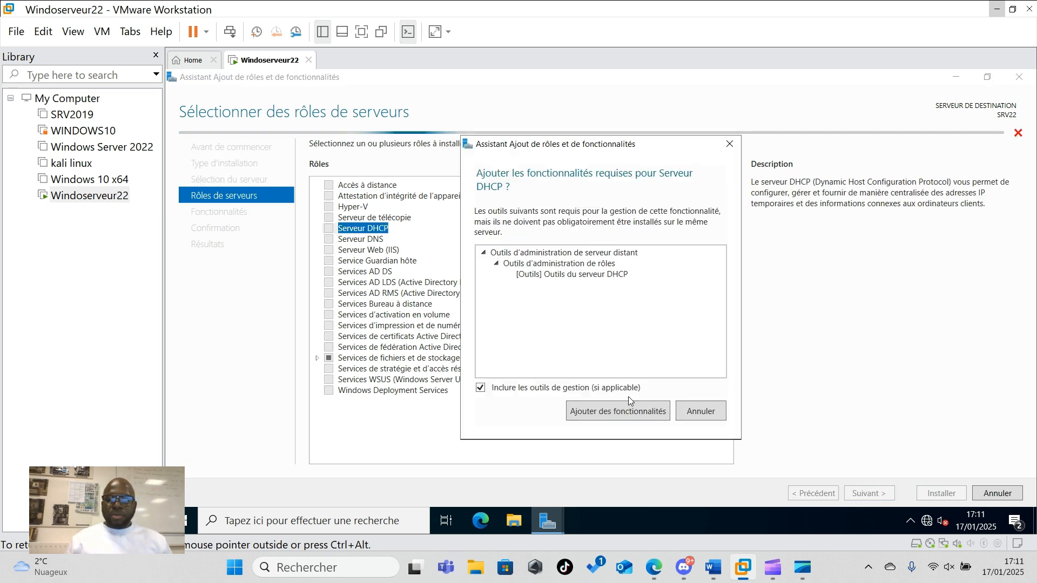
pyautogui.click(598, 413)
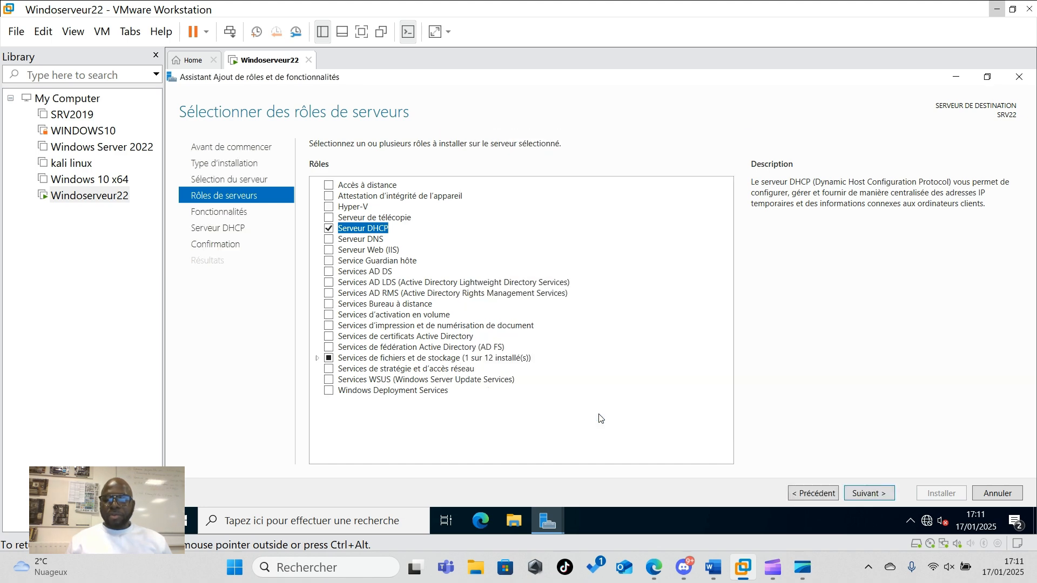
pyautogui.click(875, 499)
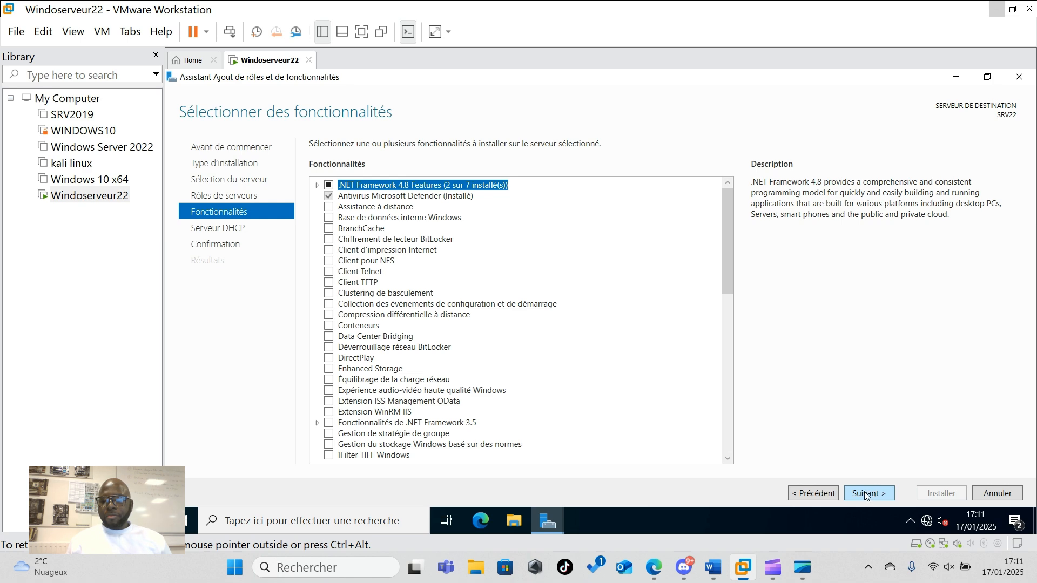
pyautogui.click(866, 496)
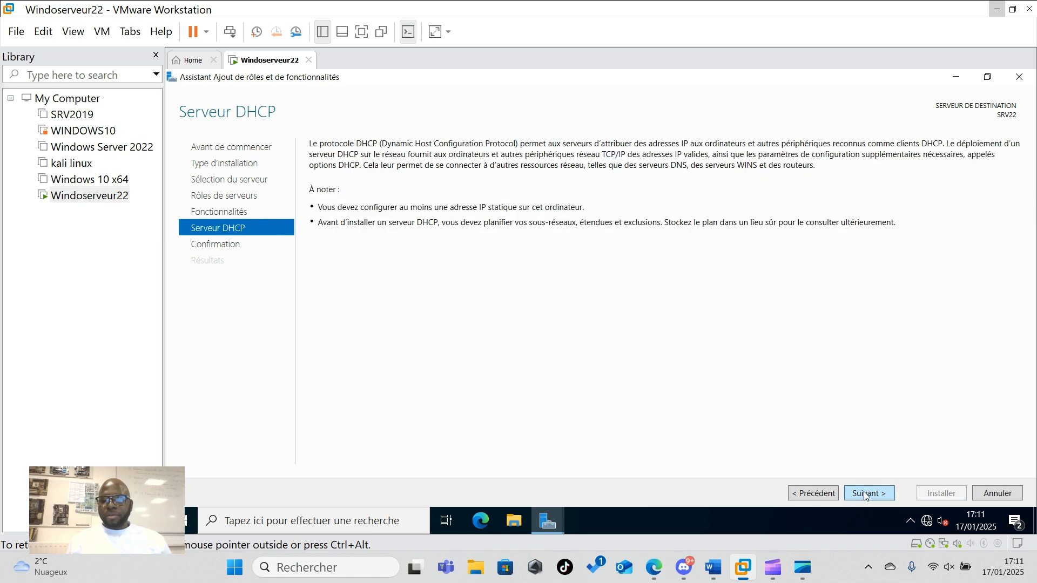
pyautogui.click(865, 495)
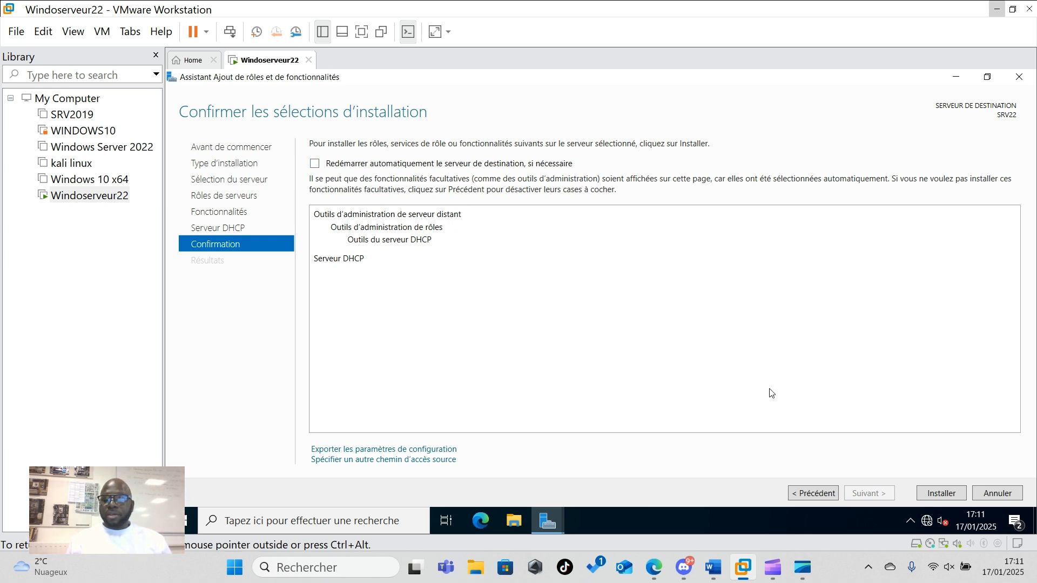
pyautogui.click(937, 493)
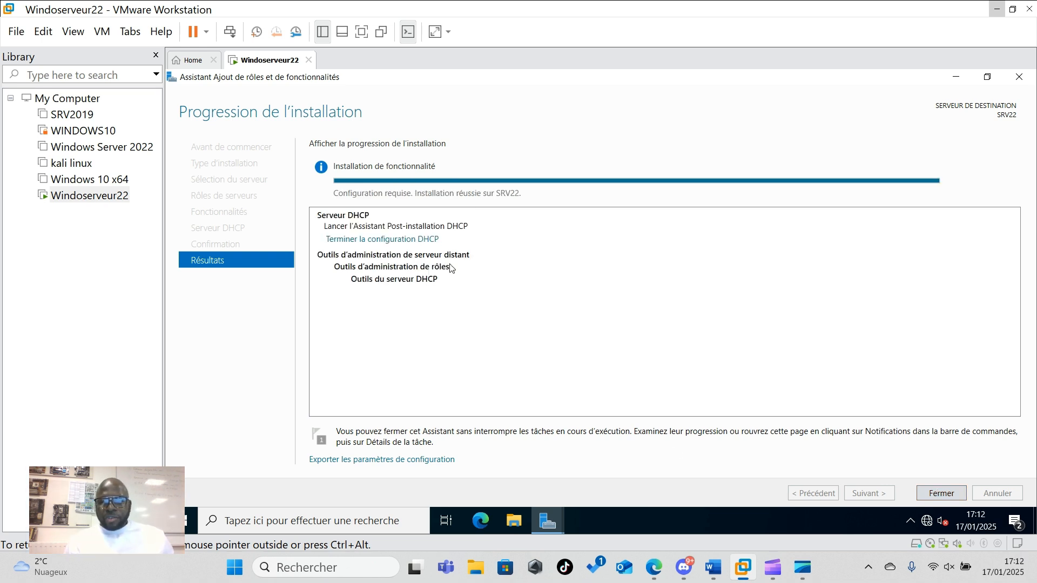
# - Complete the DHCP post-installation configuration from notifications, then show the DHCP servers page listing SRV22
pyautogui.click(940, 494)
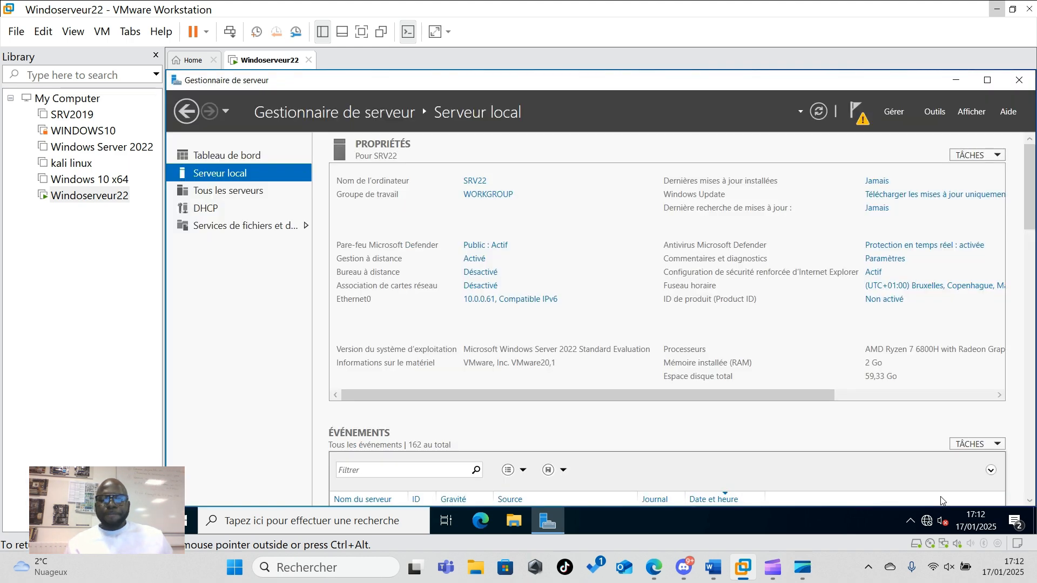
pyautogui.click(862, 122)
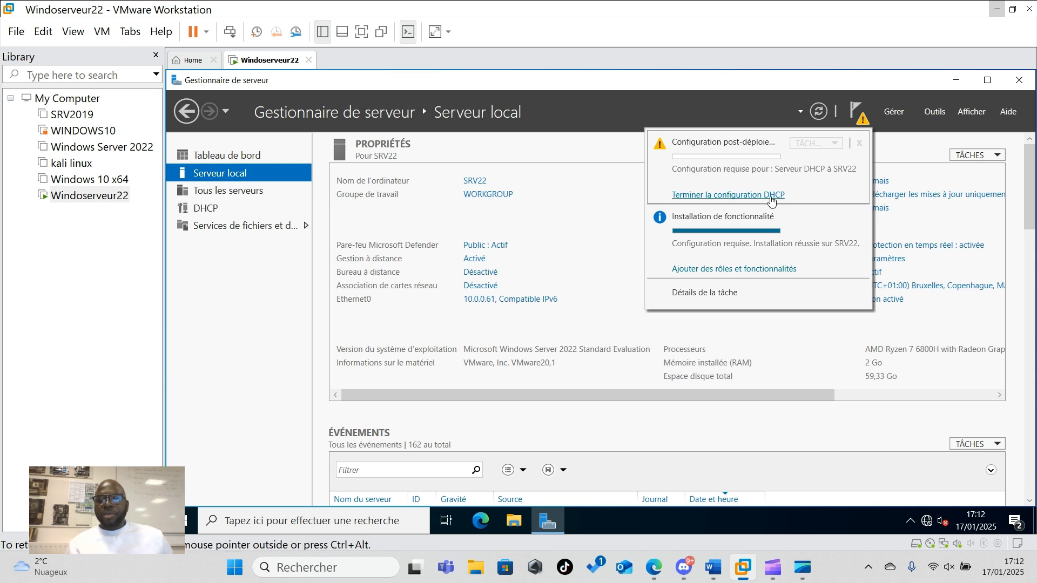
pyautogui.click(723, 196)
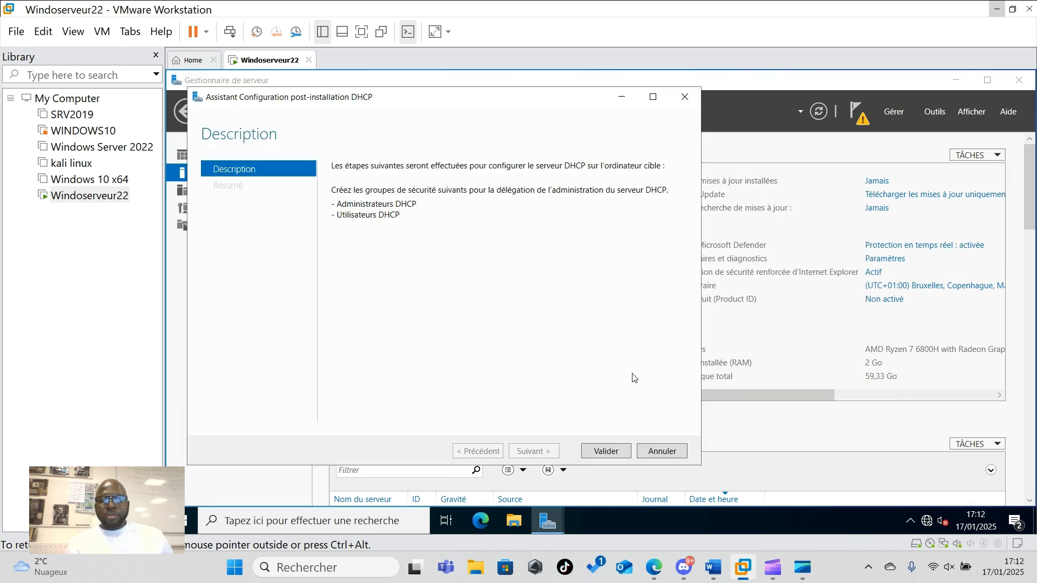
pyautogui.click(605, 451)
pyautogui.click(605, 451)
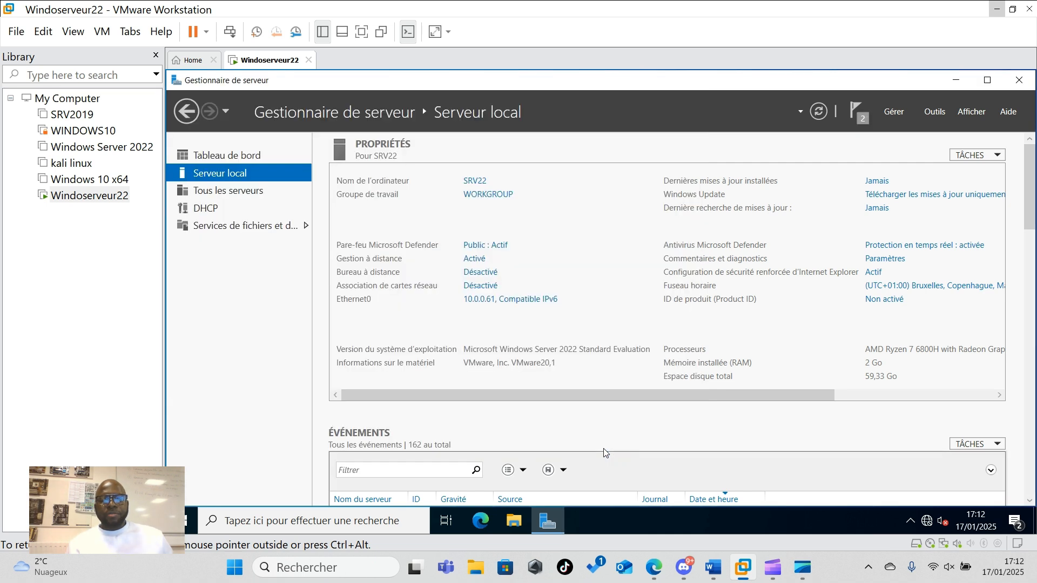
pyautogui.click(205, 212)
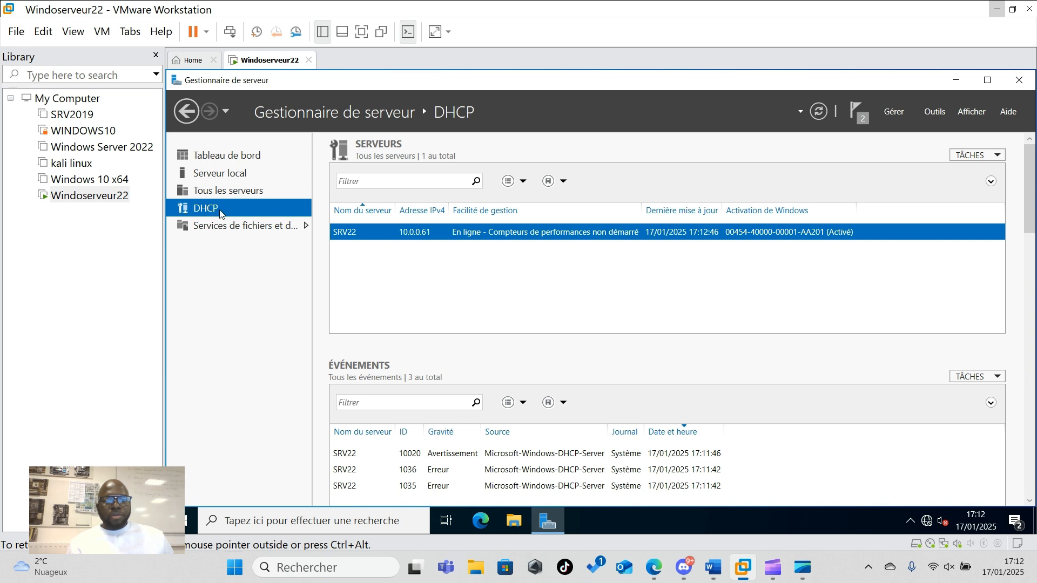
# - Open the DHCP management console from Server Manager's Tools menu
pyautogui.rightClick(434, 236)
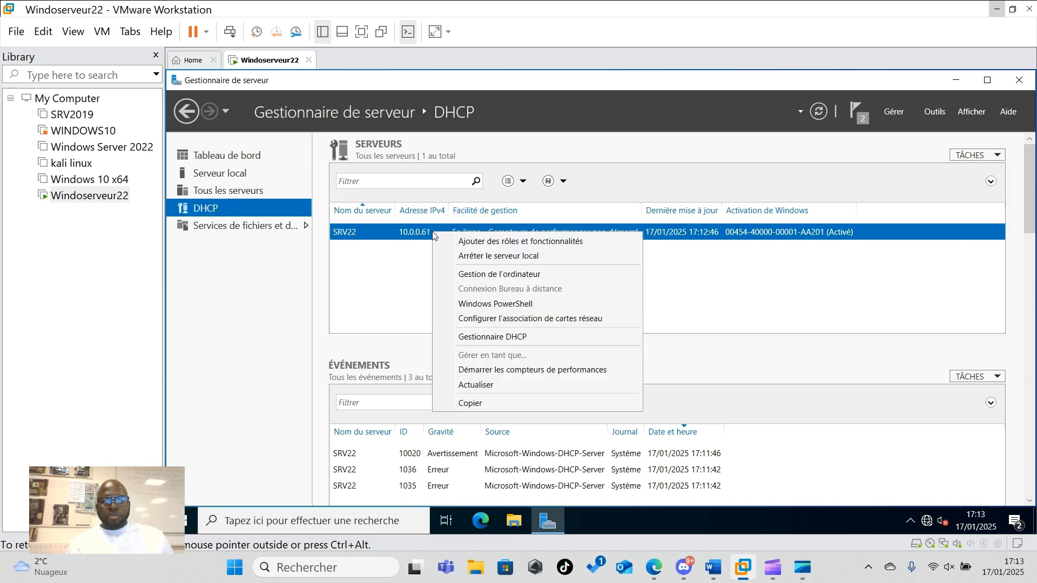
pyautogui.click(487, 342)
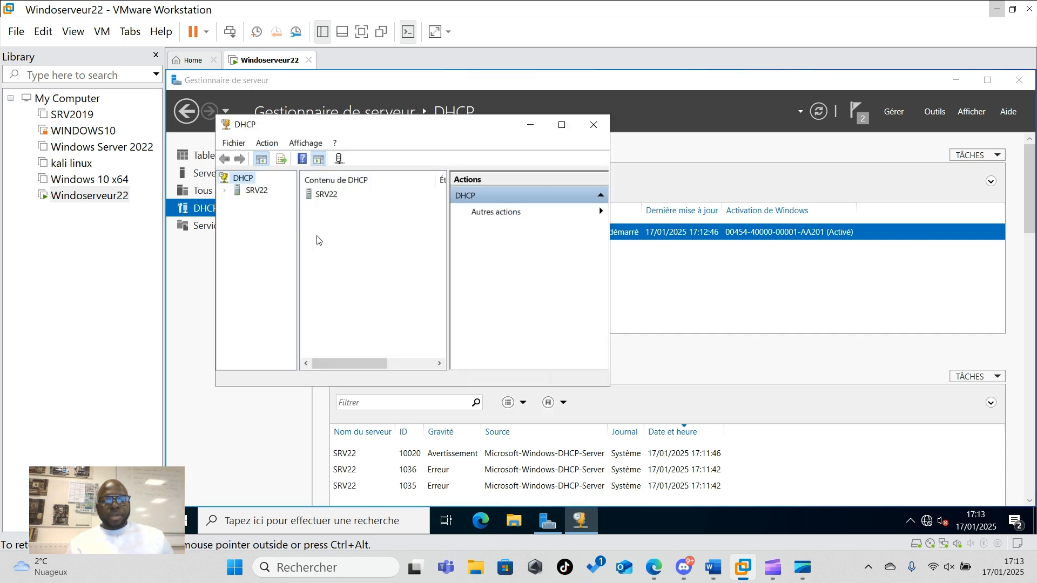
pyautogui.click(592, 128)
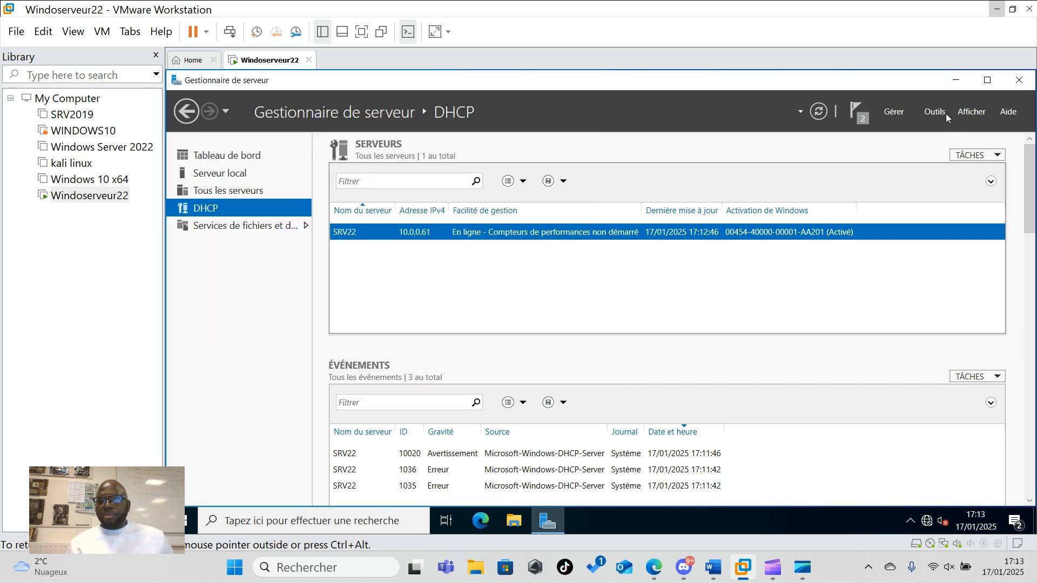
pyautogui.click(929, 112)
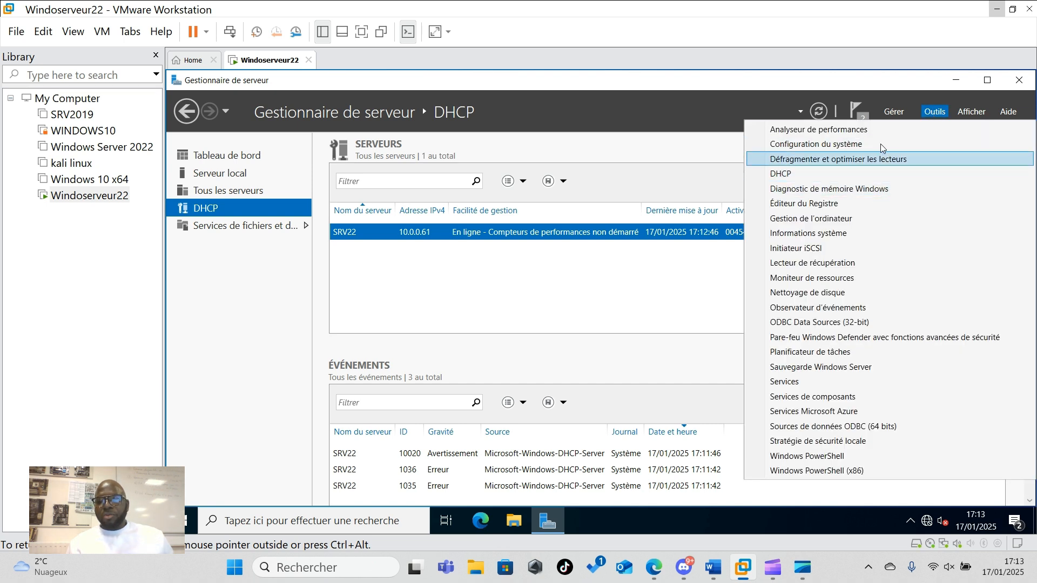
pyautogui.click(775, 175)
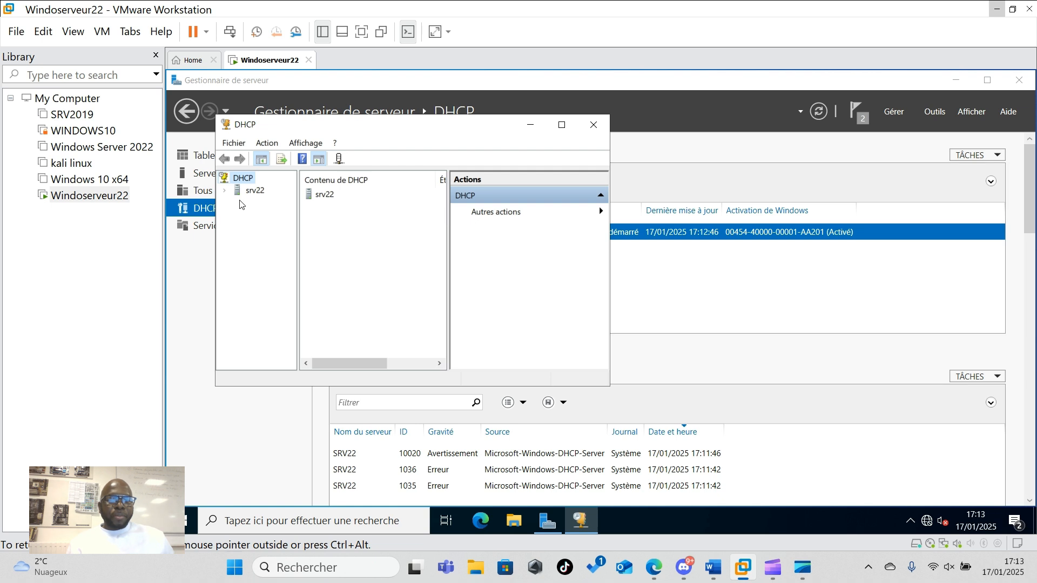
# - Expand srv22 and its IPv4 branch, maximize the console, and widen the tree pane
pyautogui.click(225, 191)
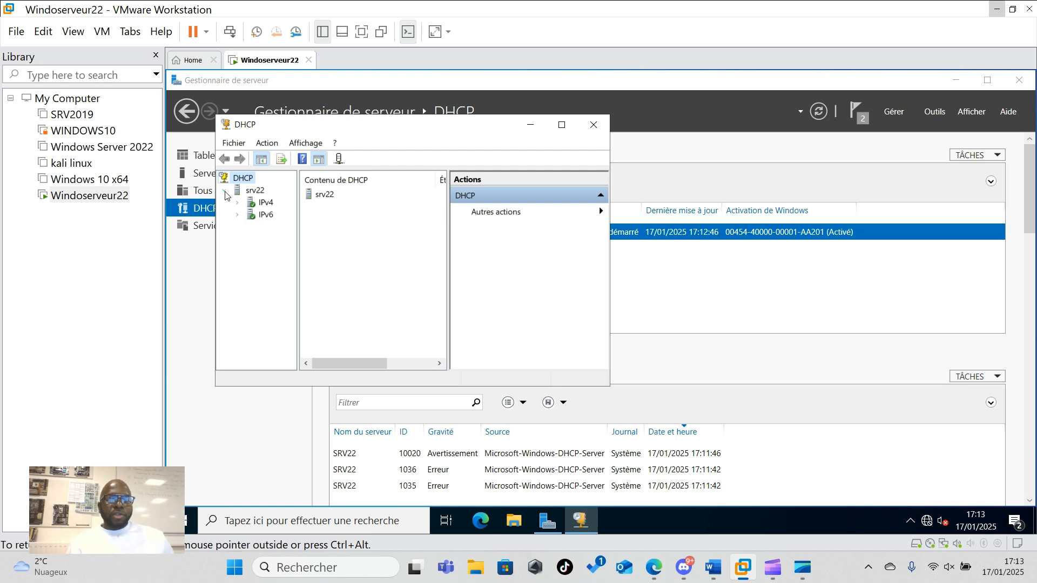
pyautogui.moveTo(496, 139); pyautogui.dragTo(537, 132)
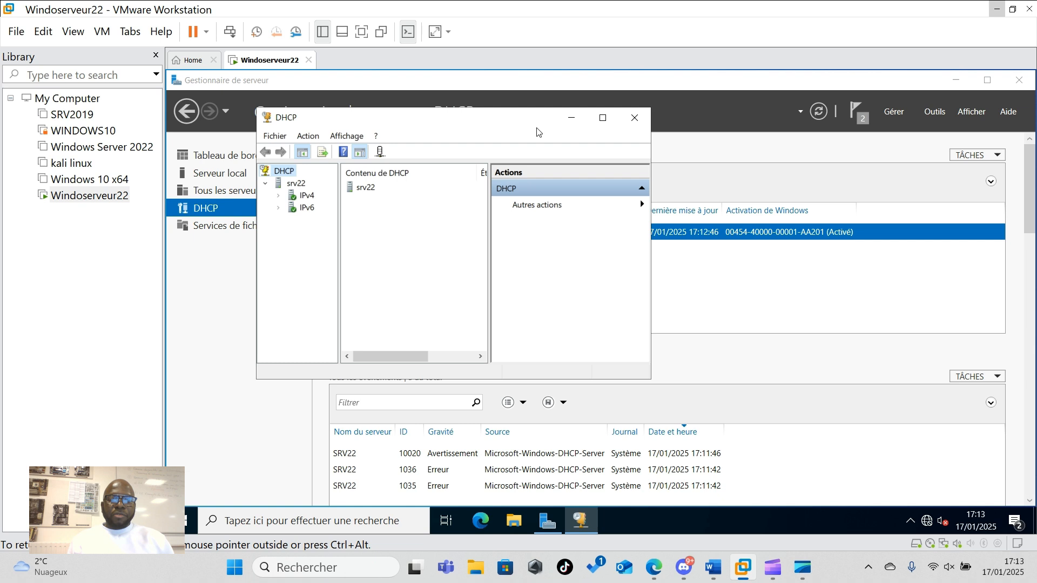
pyautogui.click(278, 197)
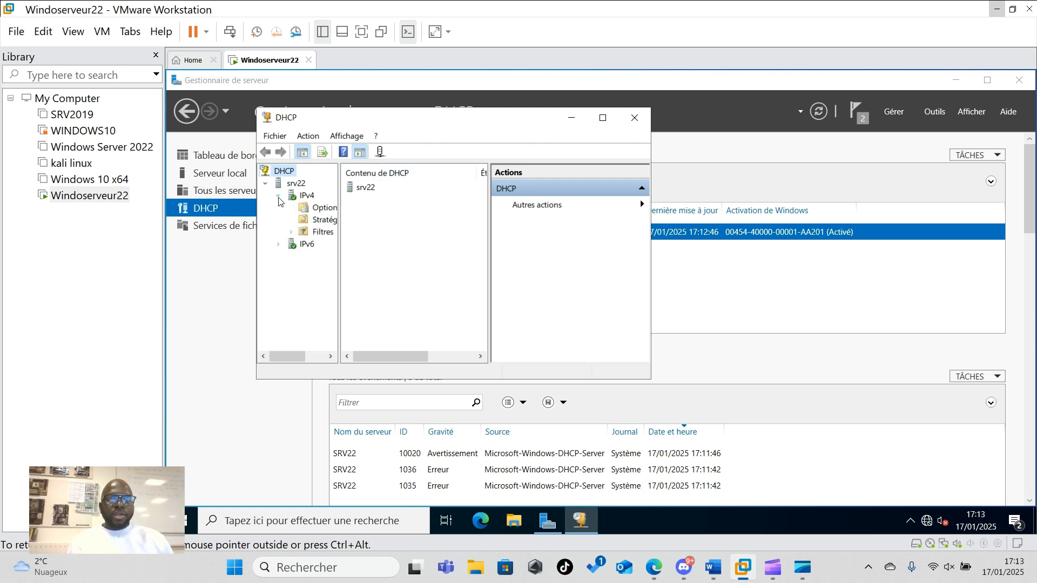
pyautogui.click(603, 118)
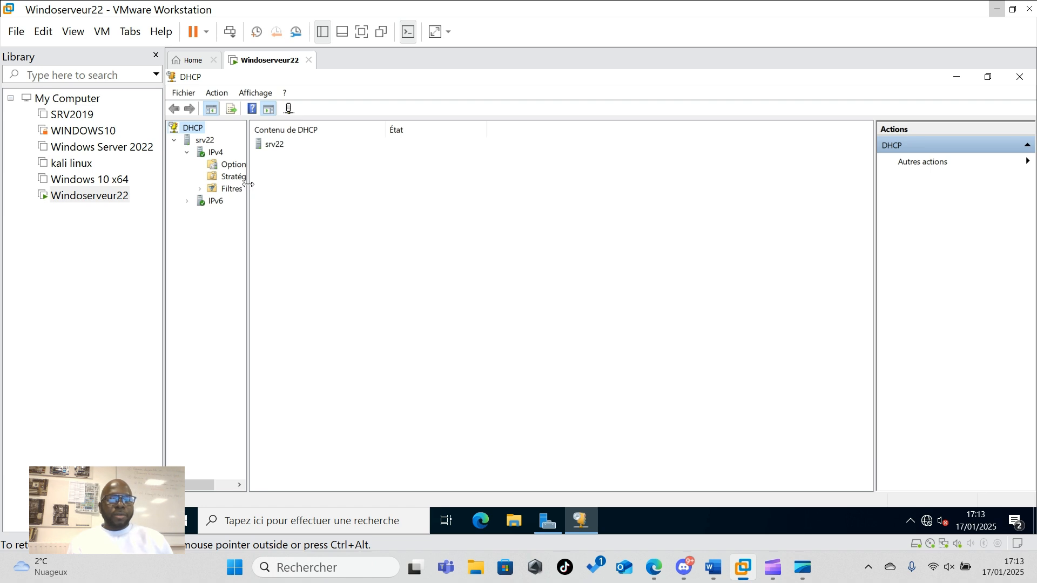
pyautogui.moveTo(249, 187); pyautogui.dragTo(323, 188)
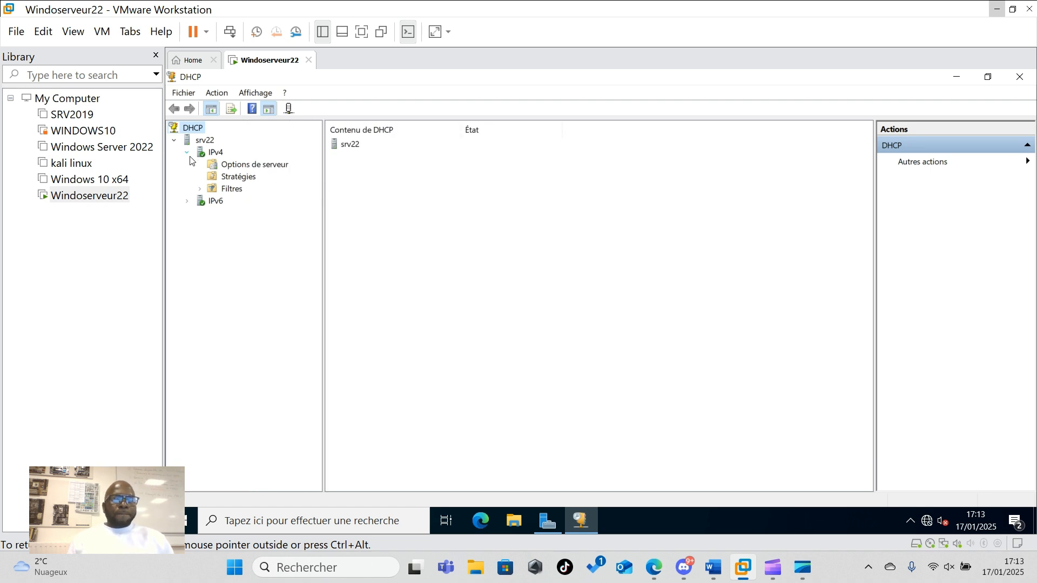
# - Start the New Scope wizard on the IPv4 node and pass its welcome page
pyautogui.click(208, 155)
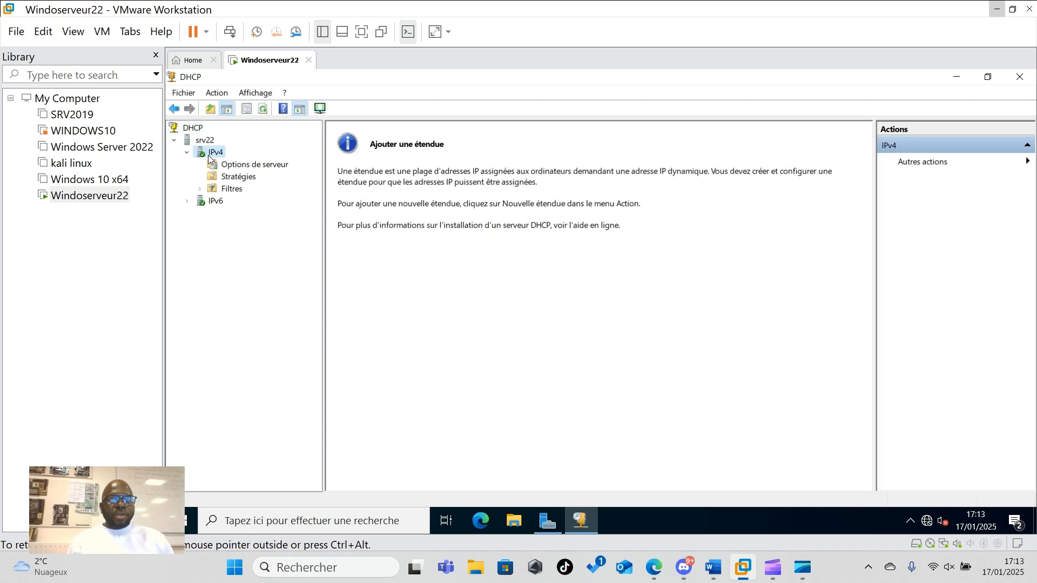
pyautogui.rightClick(208, 151)
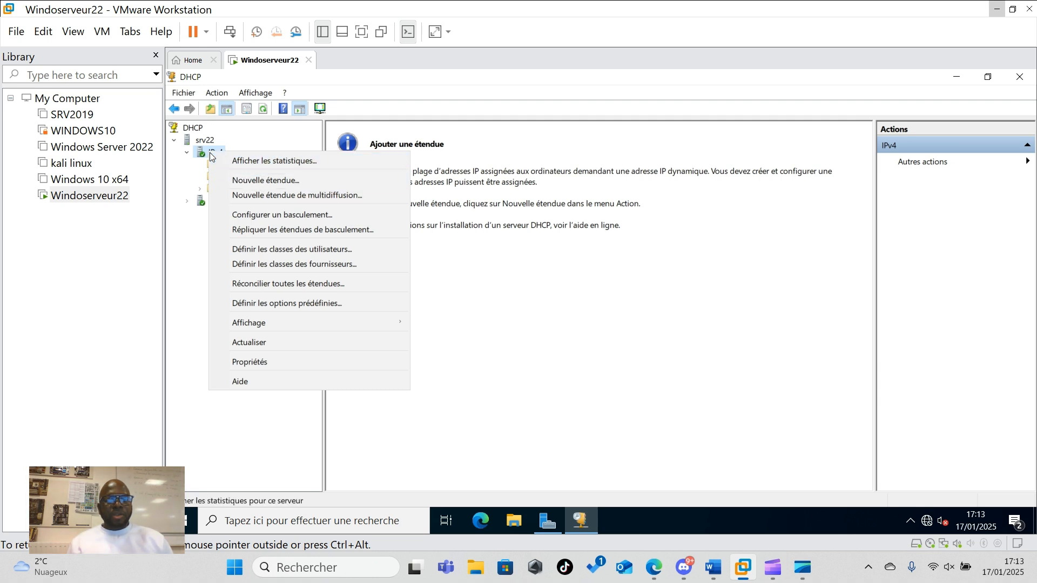
pyautogui.click(265, 183)
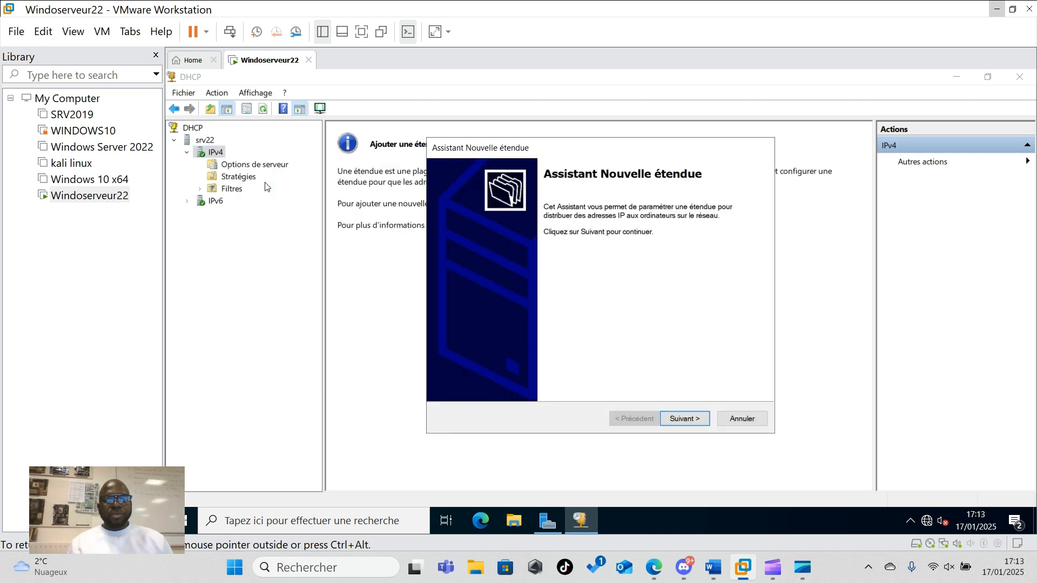
pyautogui.click(684, 419)
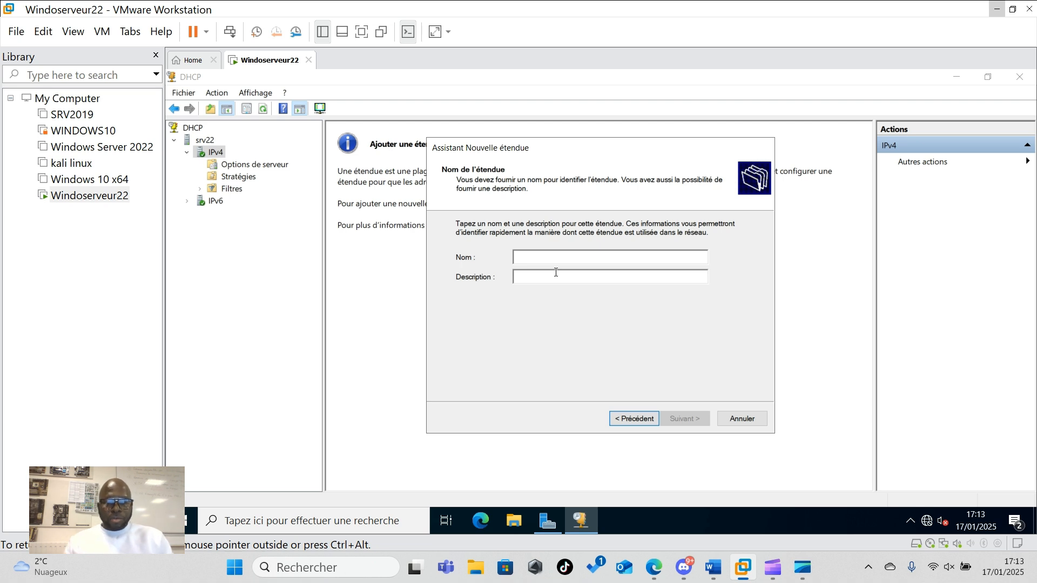
# - Name the scope 'Deploiement' with description 'WDS' and continue to the address range
pyautogui.write('plo')
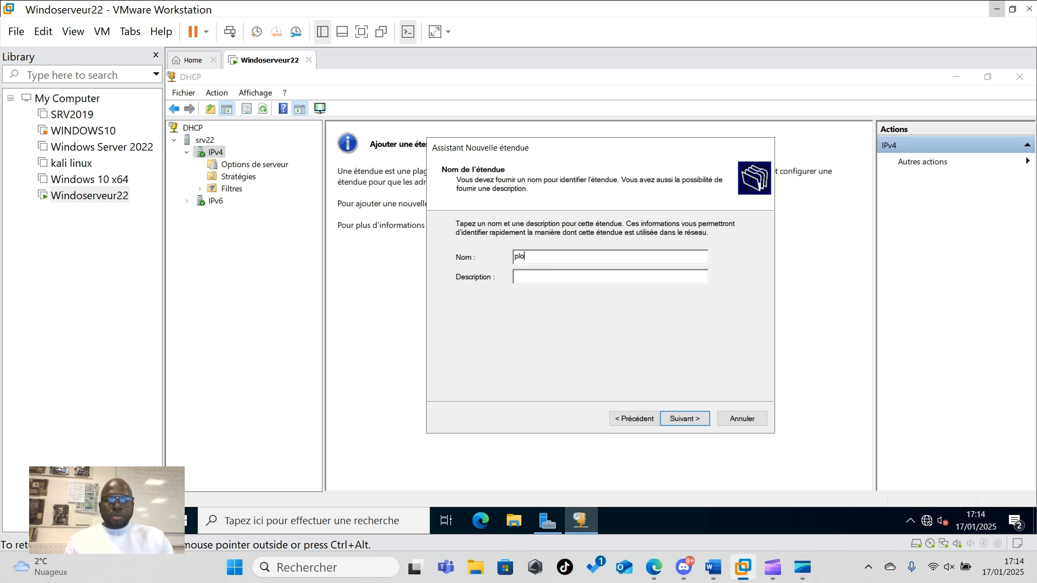
pyautogui.press('BackSpace')
pyautogui.press('BackSpace')
pyautogui.press('BackSpace')
pyautogui.press('BackSpace')
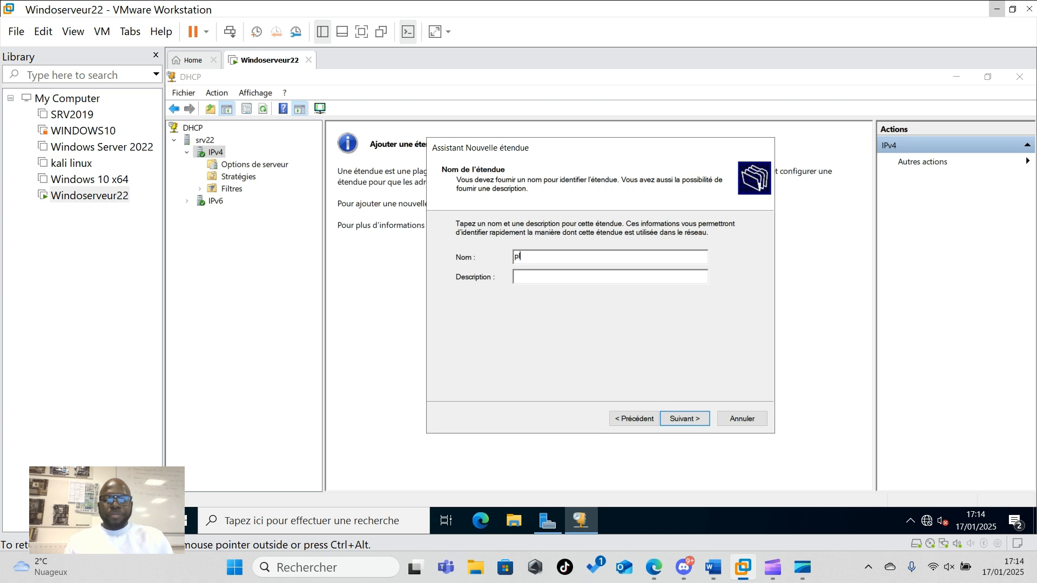
pyautogui.write('De')
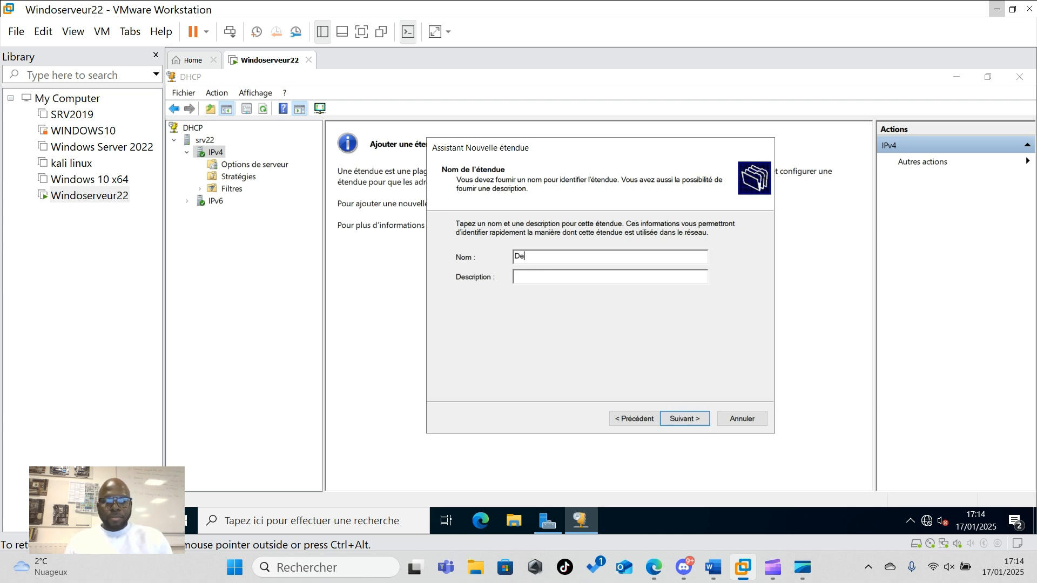
pyautogui.write('ploie')
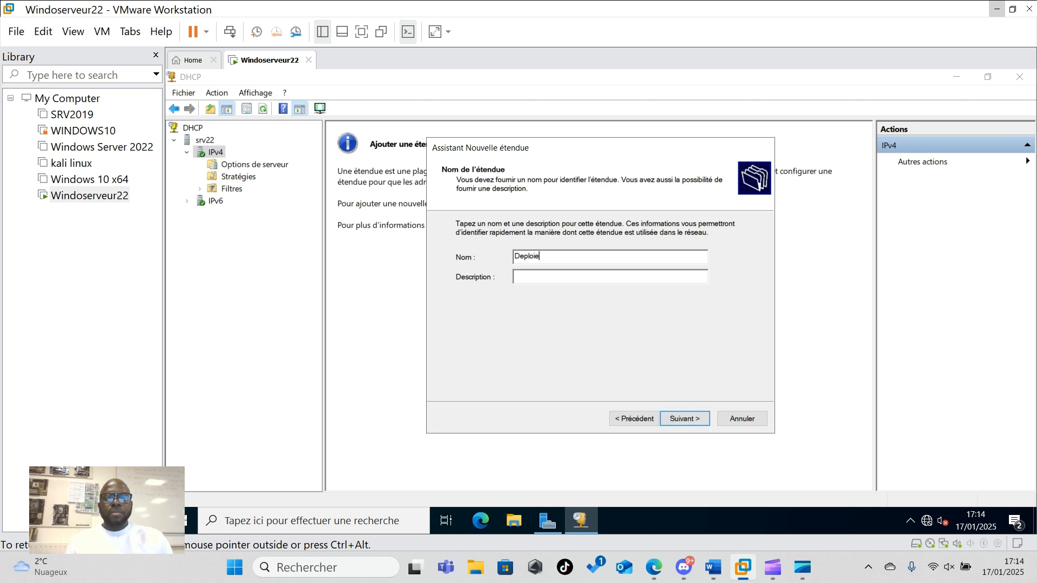
pyautogui.write('meny')
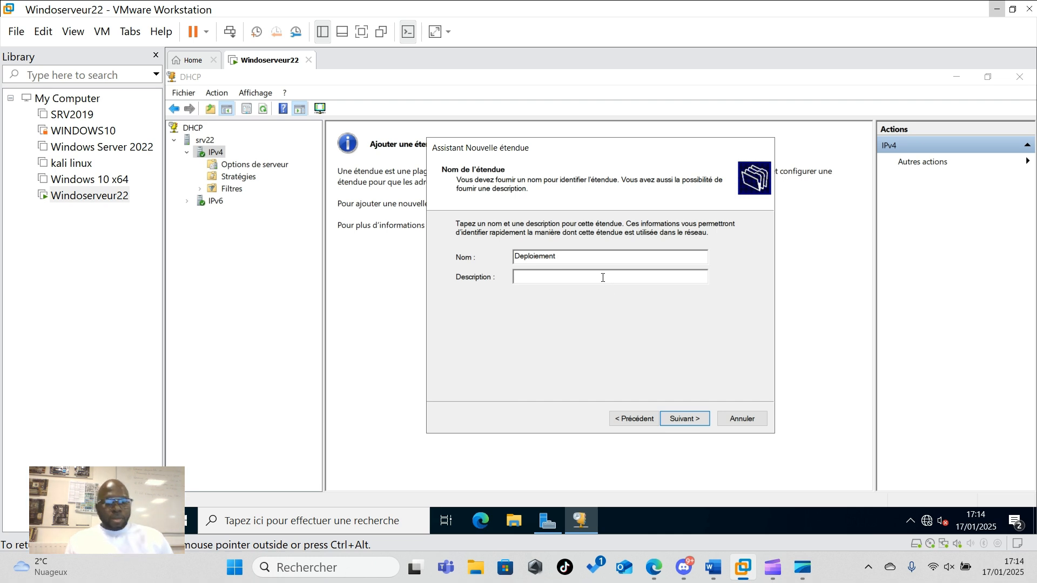
pyautogui.write('WDS')
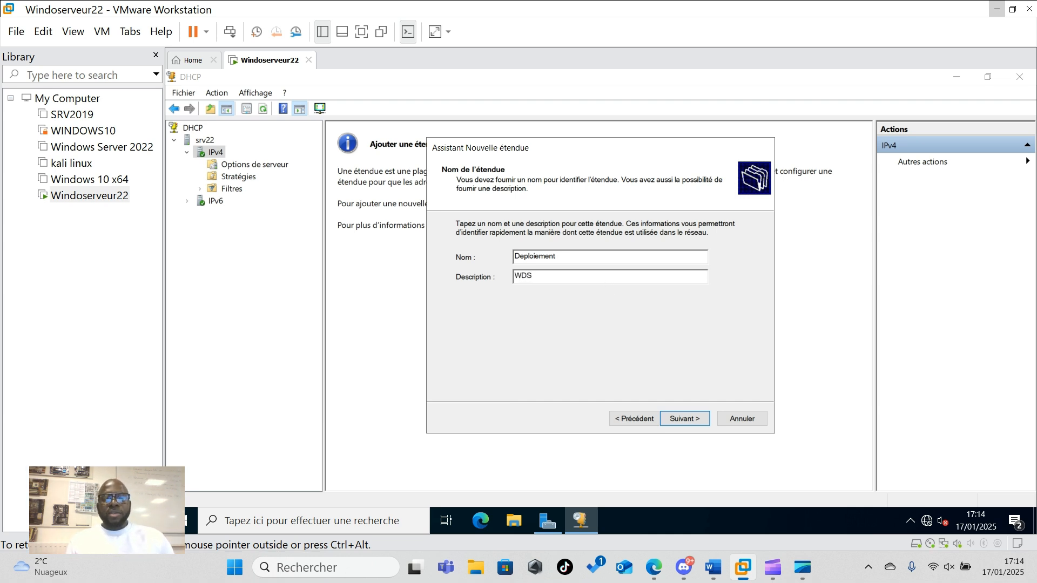
pyautogui.click(685, 419)
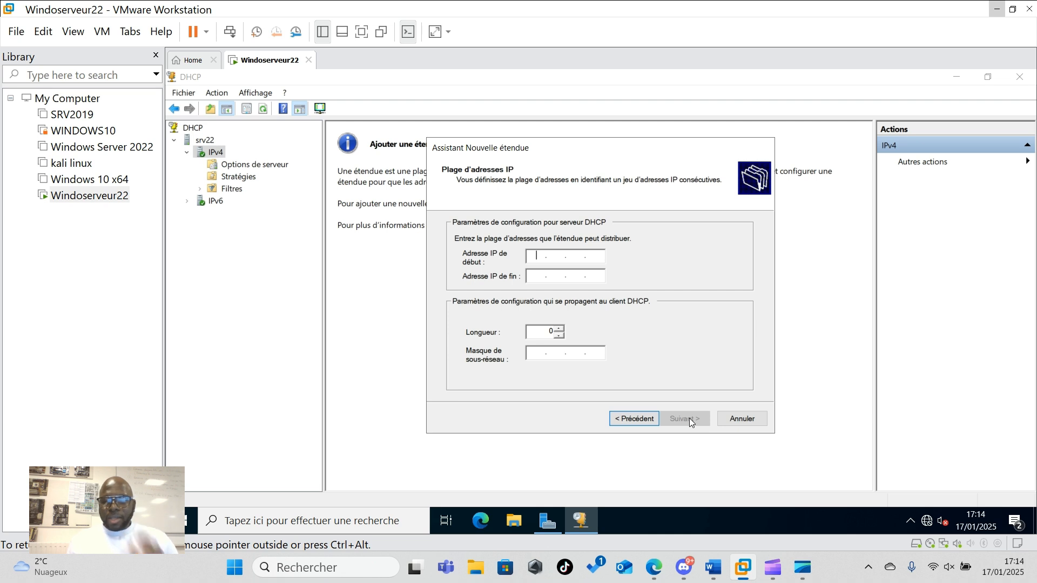
# - Enter the scope range 192.168.1.1 to 192.168.1.50, with mask 255.255.255.0 auto-filled
pyautogui.write('192 . 168..')
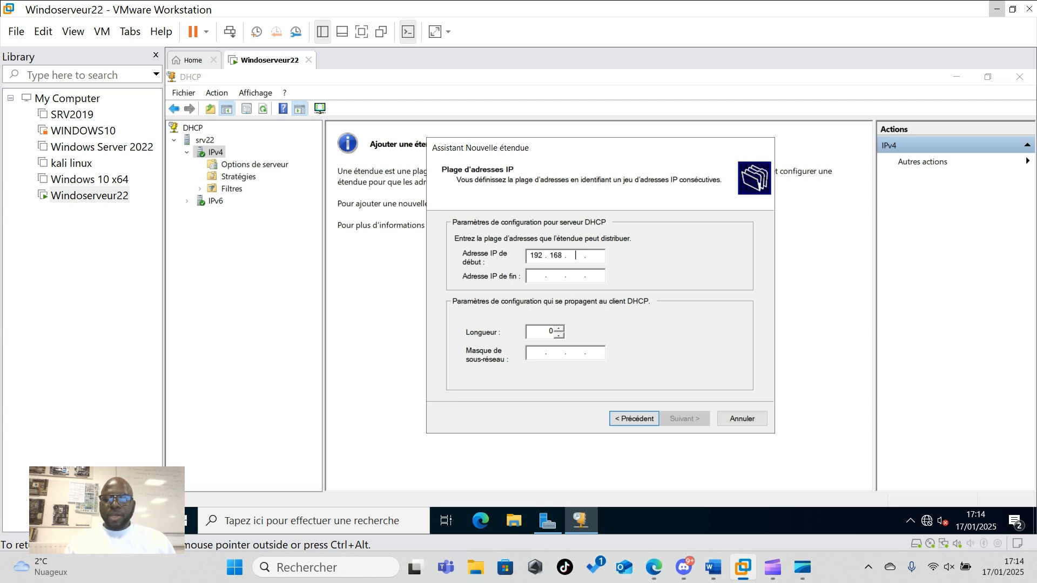
pyautogui.write('1')
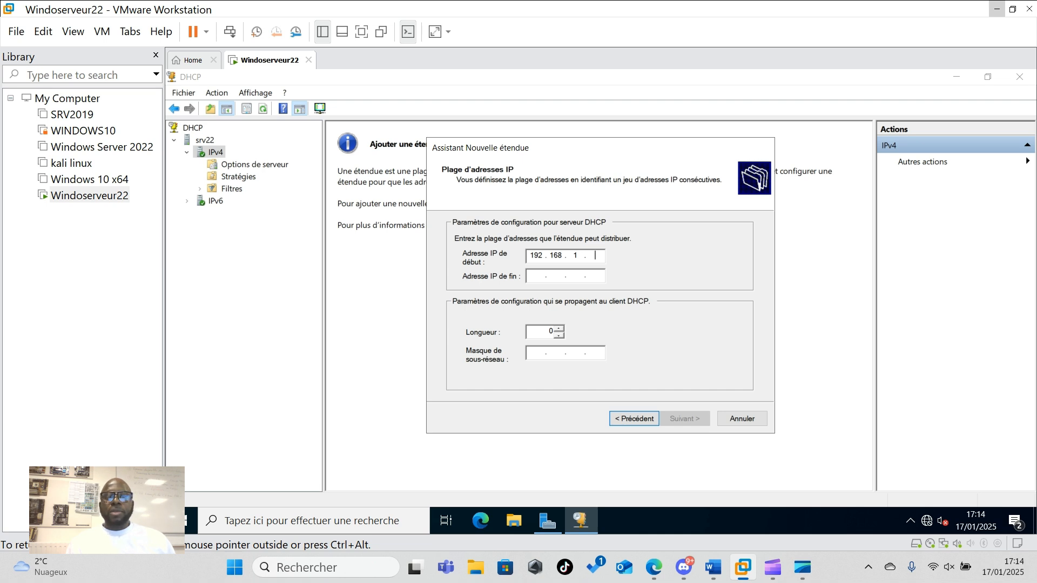
pyautogui.write('1')
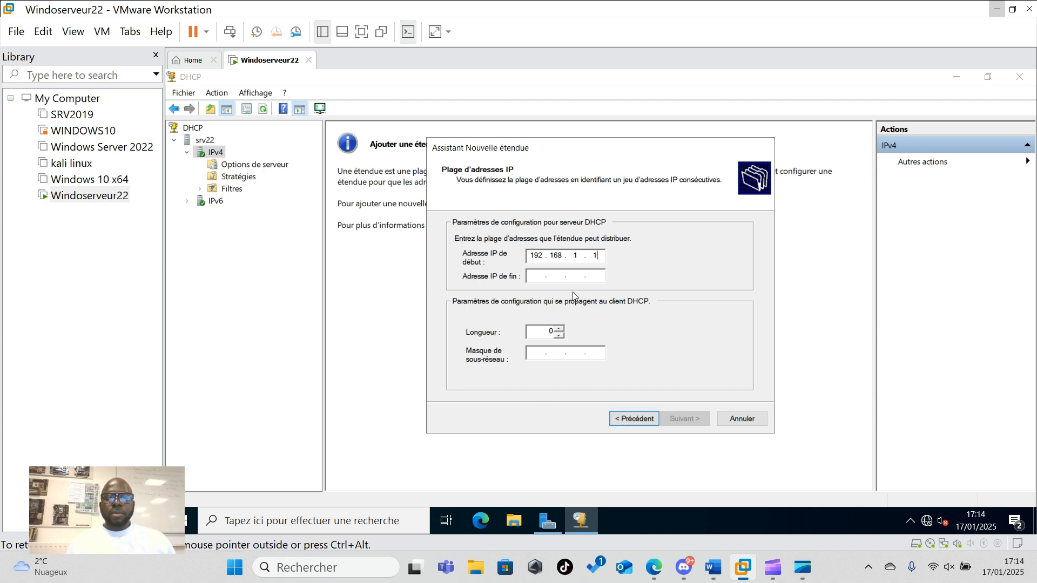
pyautogui.click(532, 279)
pyautogui.write('192 . 168 . ')
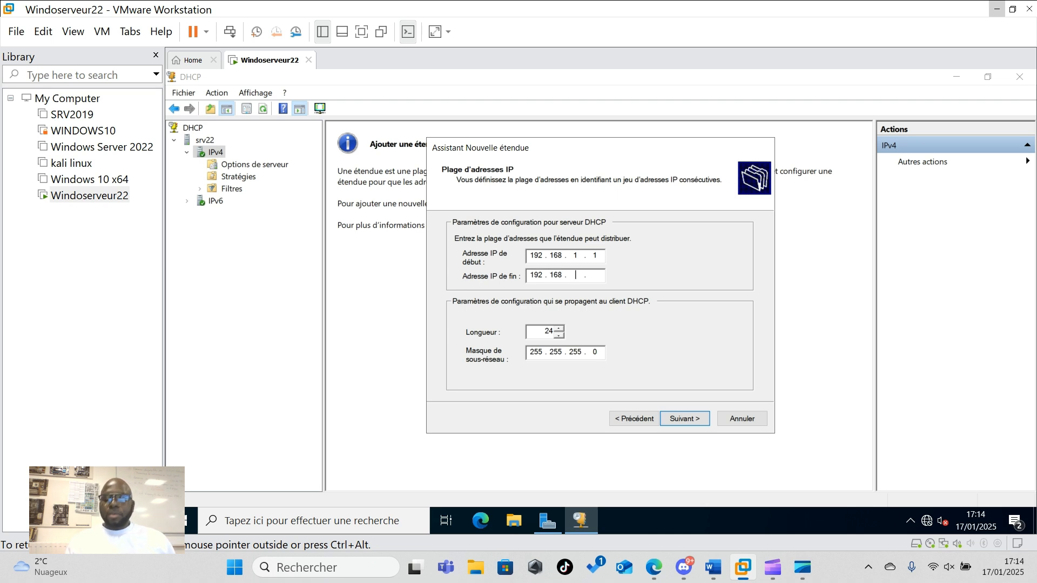
pyautogui.write('1 . ')
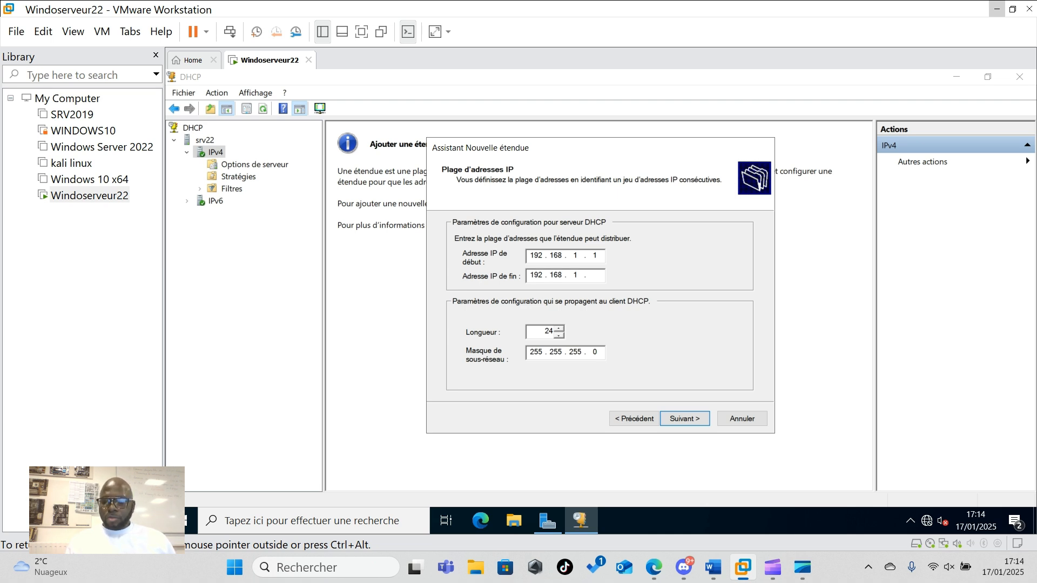
pyautogui.write('50')
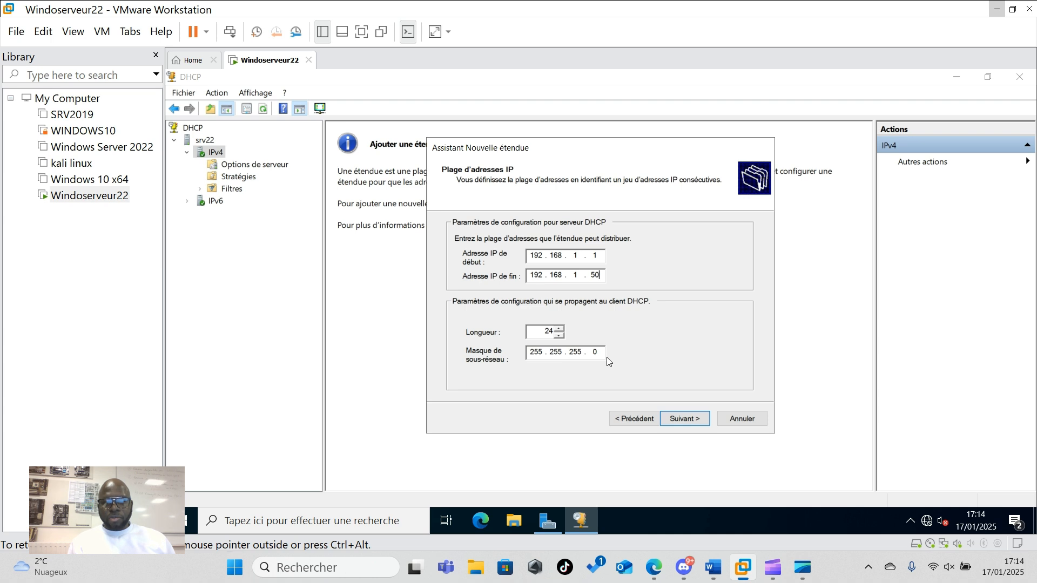
# - Exclude 192.168.1.10 and the range 192.168.1.11 to 192.168.1.16 from the scope
pyautogui.click(678, 423)
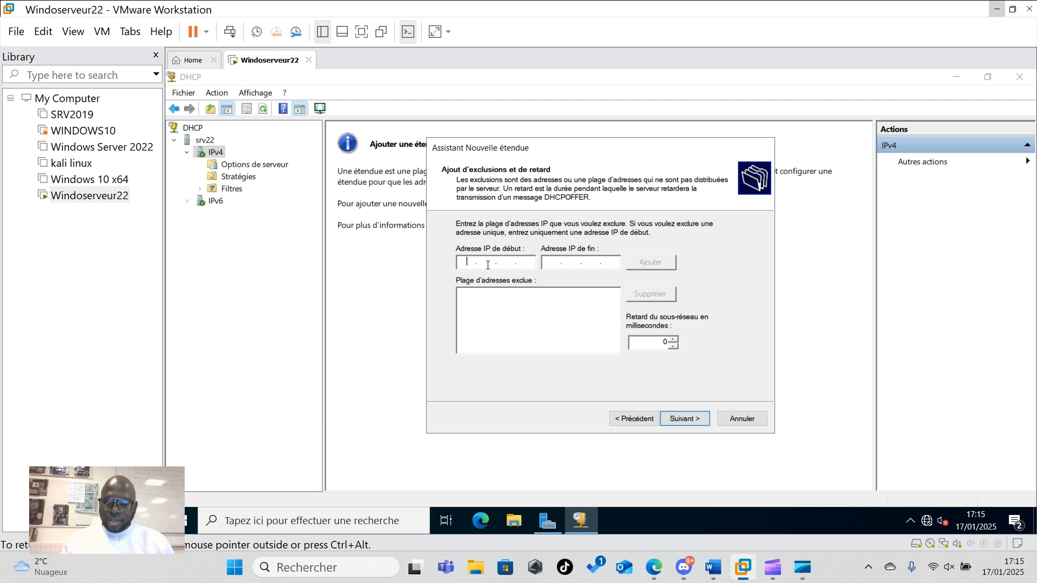
pyautogui.write('19')
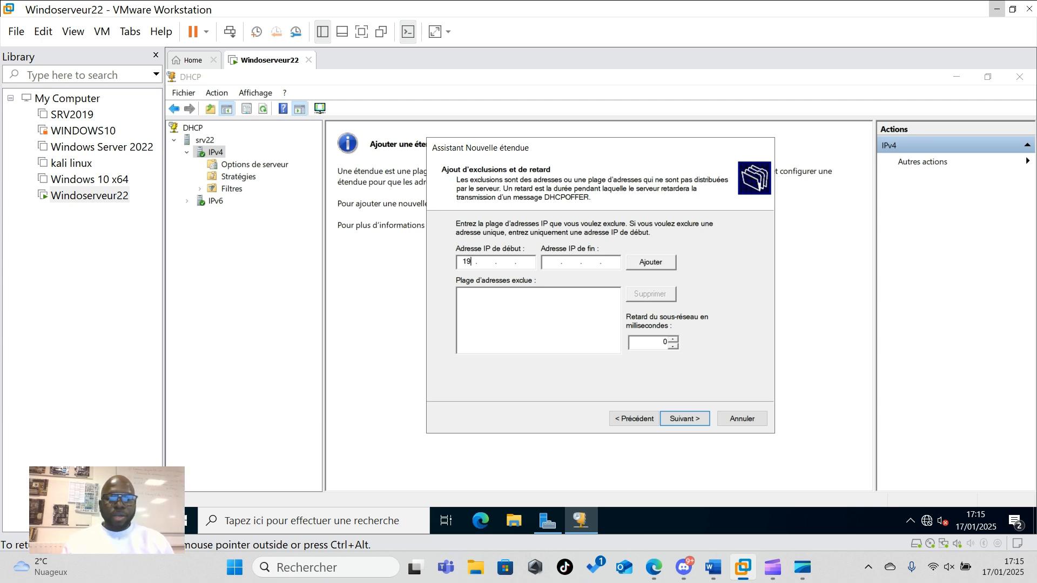
pyautogui.write('2.168.')
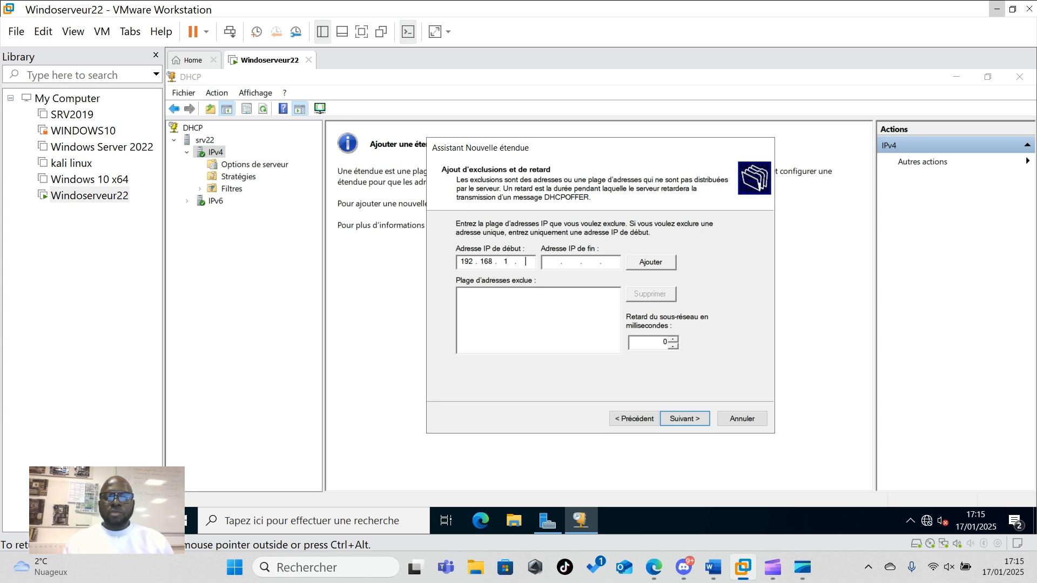
pyautogui.write('1.10')
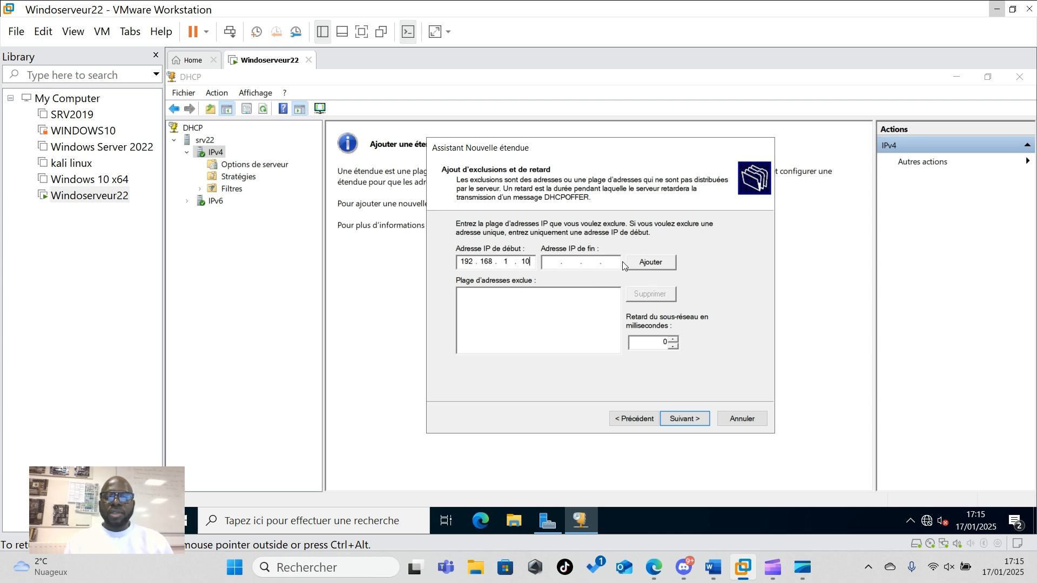
pyautogui.click(648, 263)
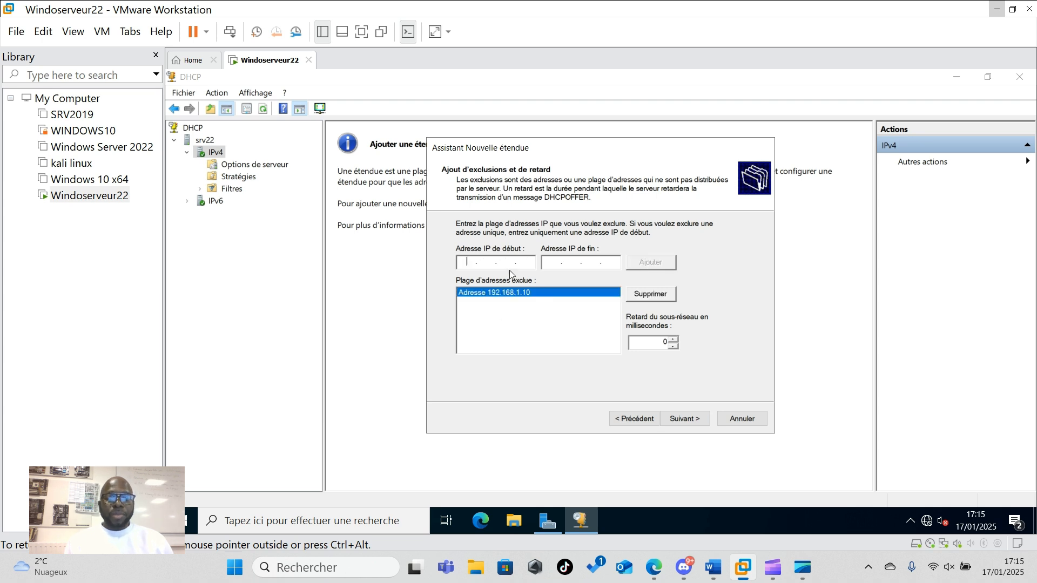
pyautogui.click(554, 263)
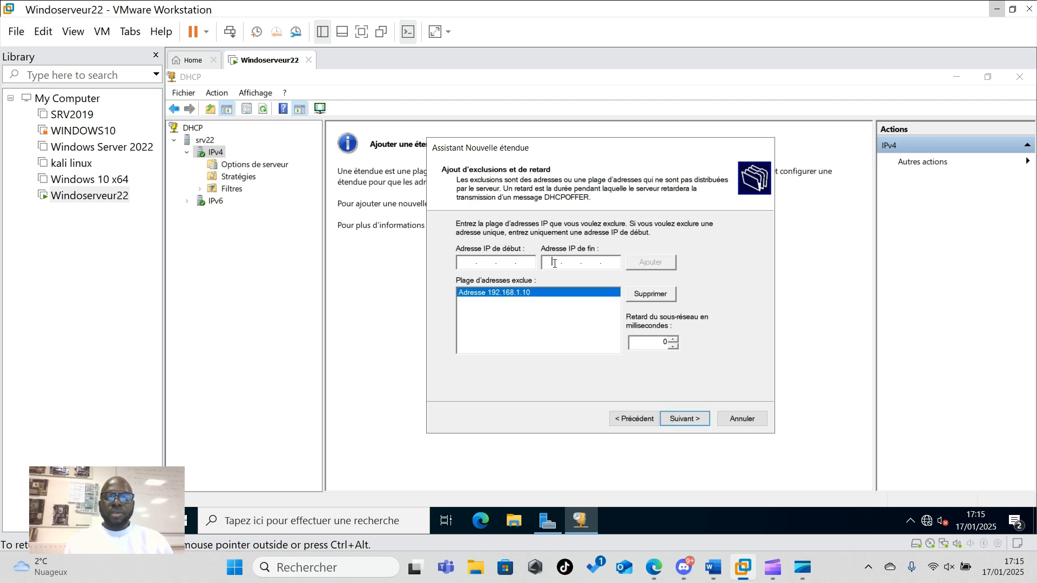
pyautogui.click(468, 264)
pyautogui.write('192 . 168 .1.11')
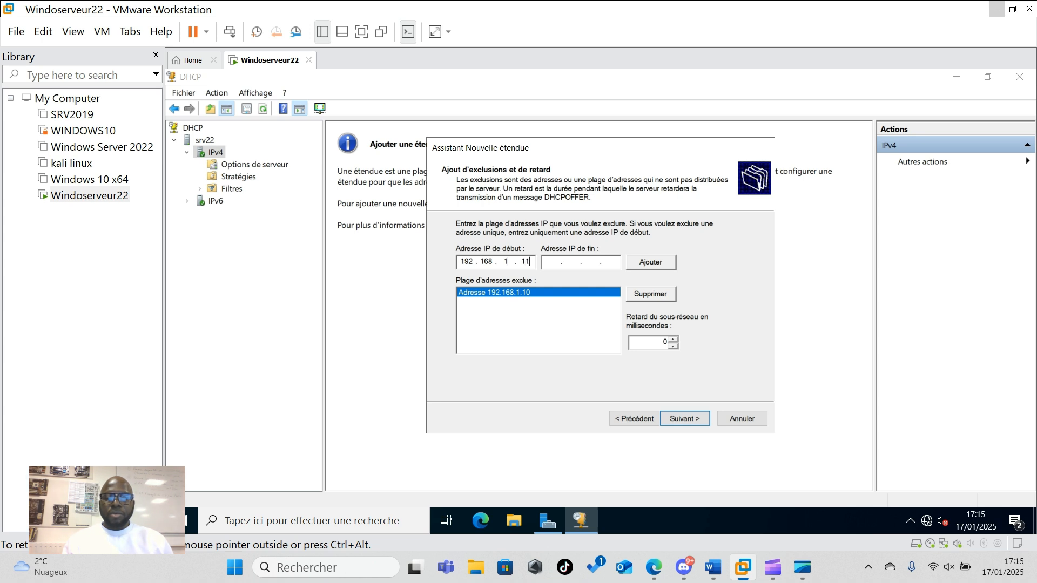
pyautogui.write('192168')
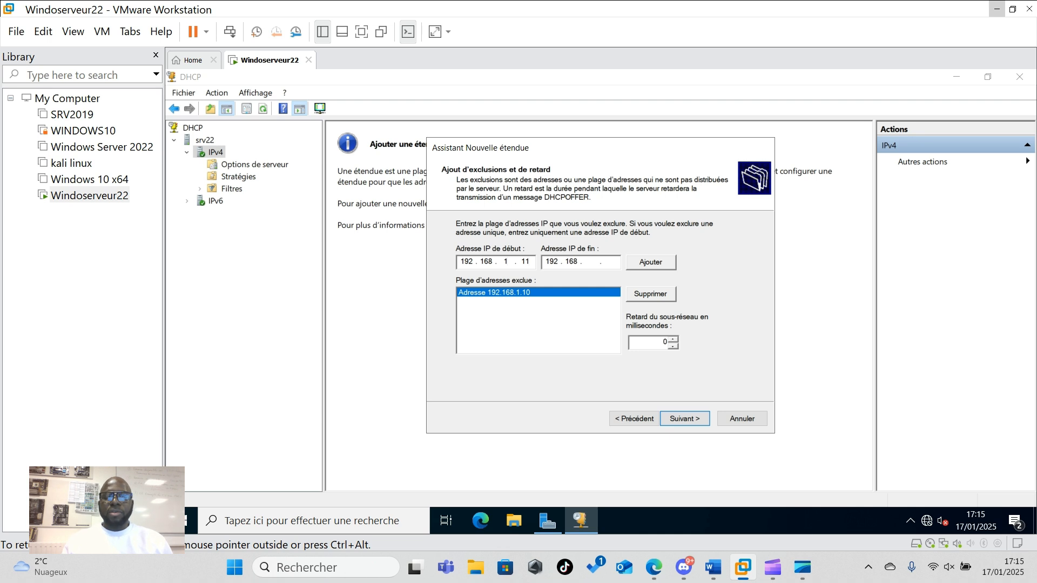
pyautogui.write('1.')
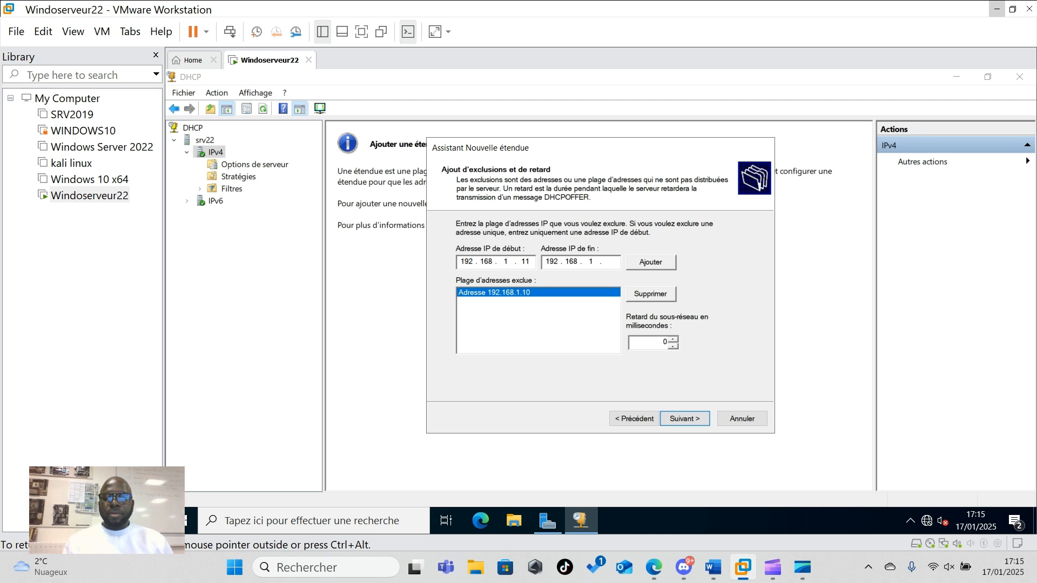
pyautogui.write('16')
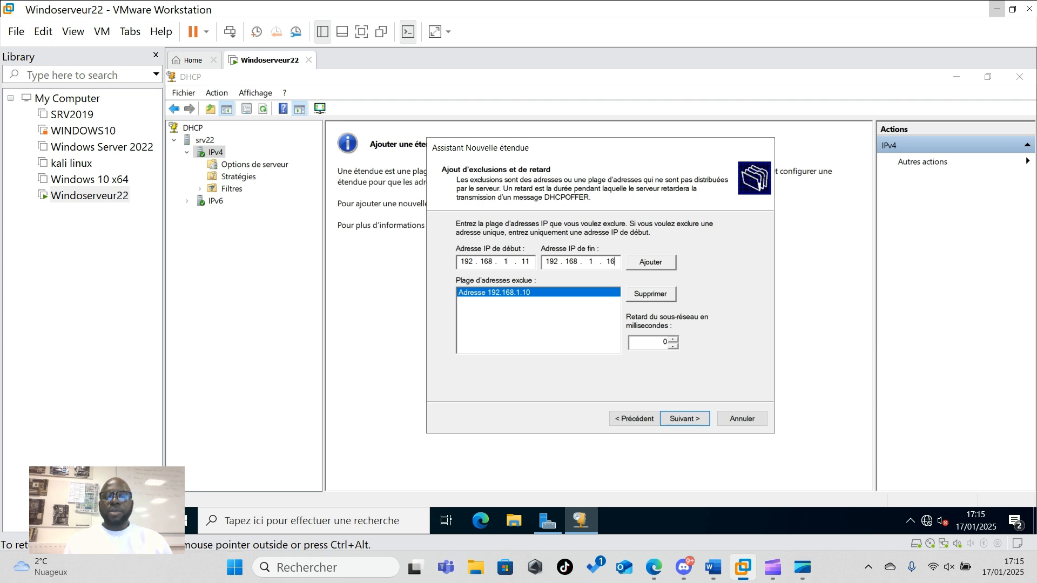
pyautogui.click(655, 264)
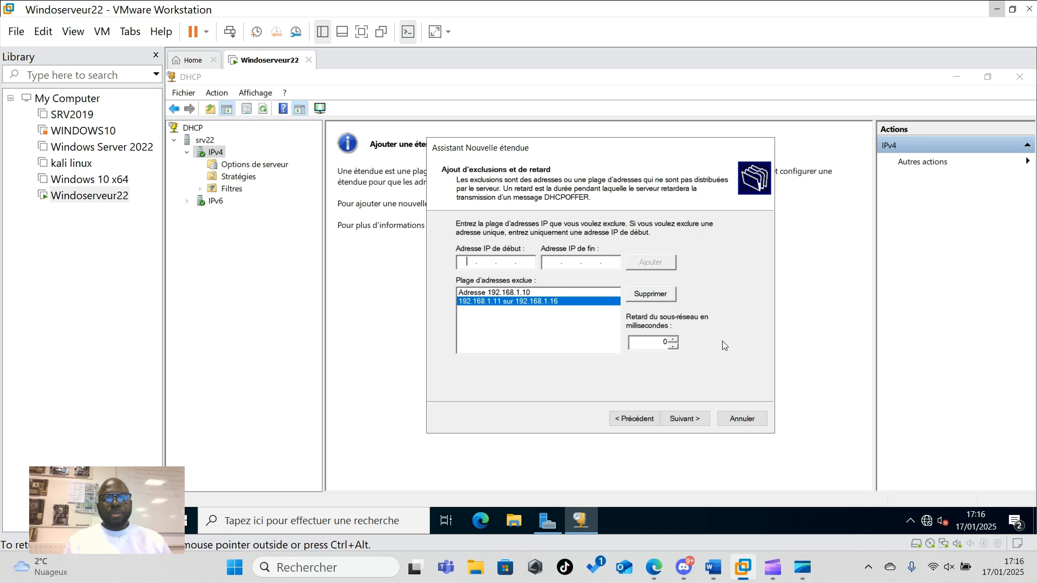
# - Set the scope's lease duration to 2 days and continue to DHCP options
pyautogui.click(690, 420)
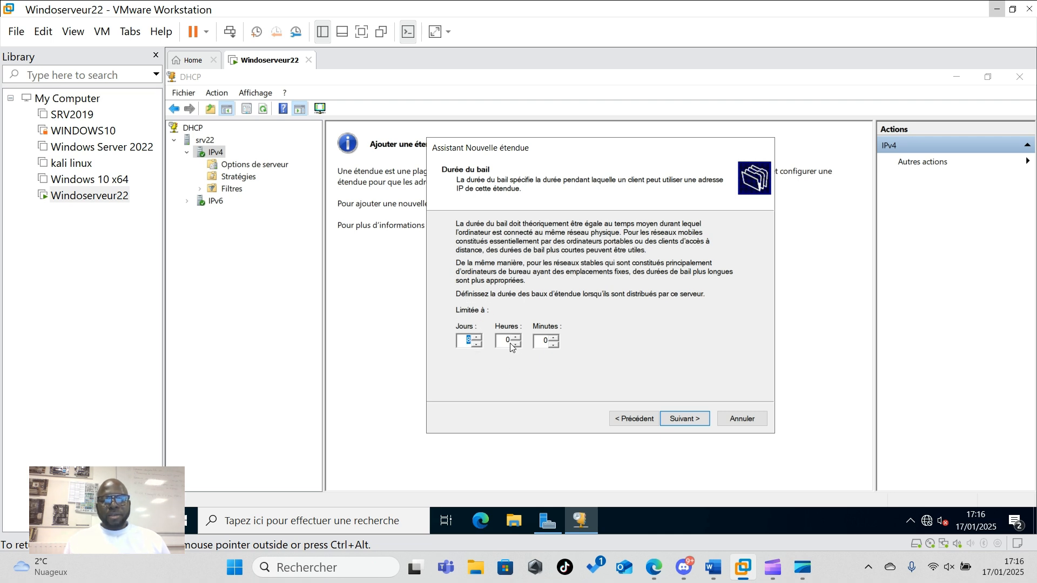
pyautogui.click(476, 344)
pyautogui.click(474, 343)
pyautogui.click(474, 344)
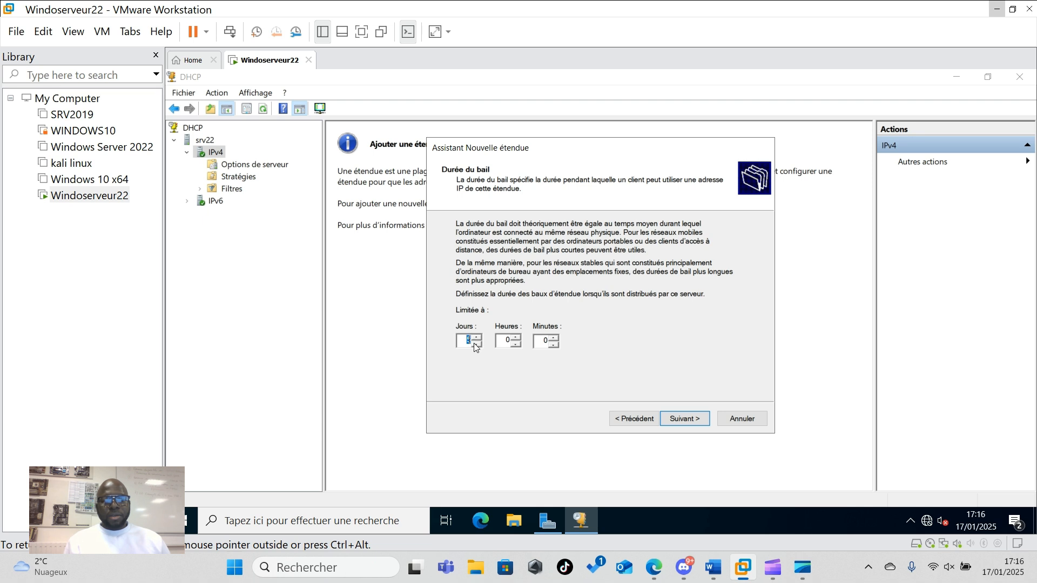
pyautogui.click(474, 344)
pyautogui.click(474, 344)
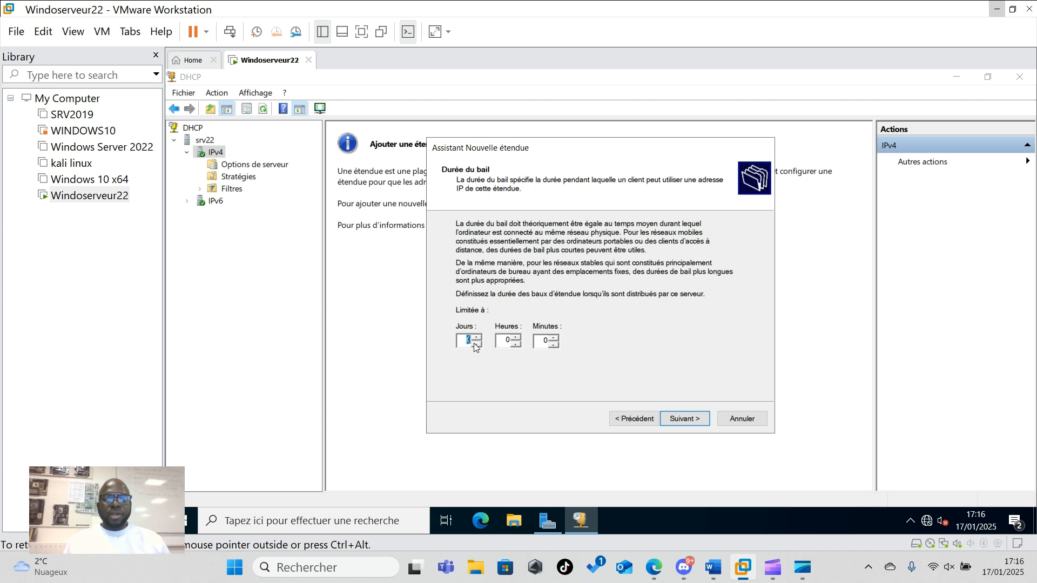
pyautogui.click(477, 337)
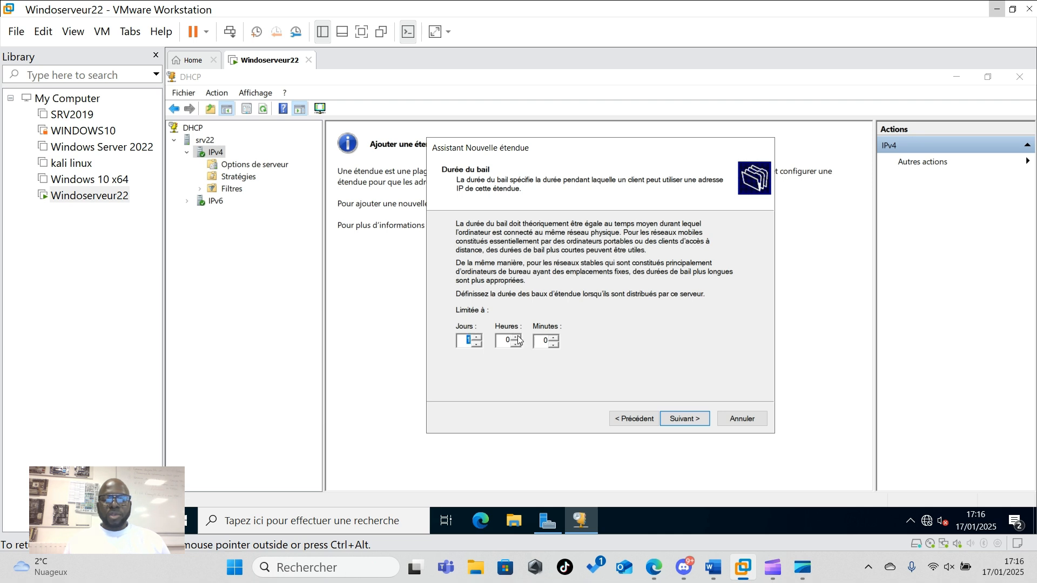
pyautogui.click(477, 337)
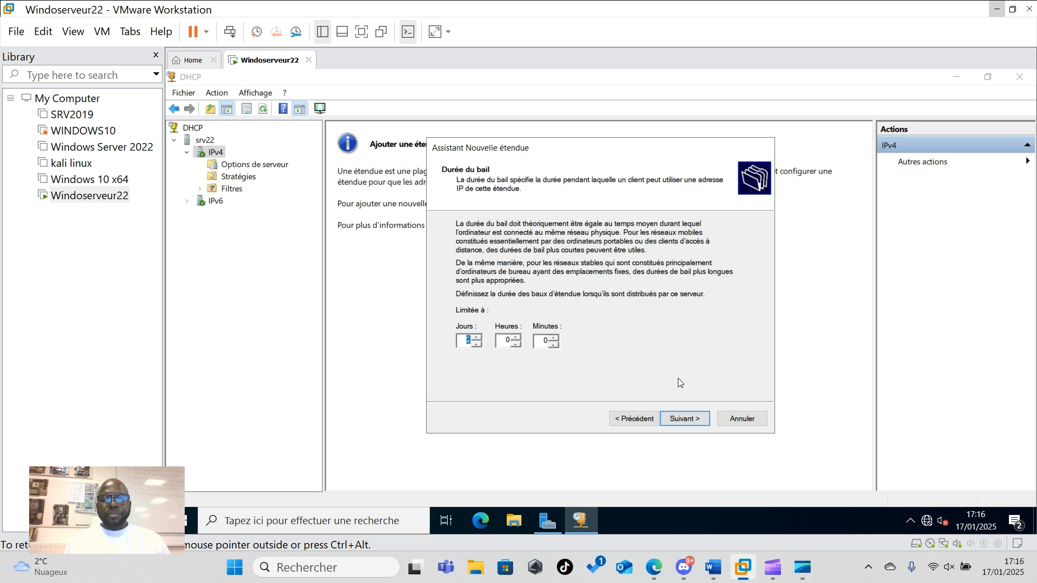
pyautogui.click(677, 422)
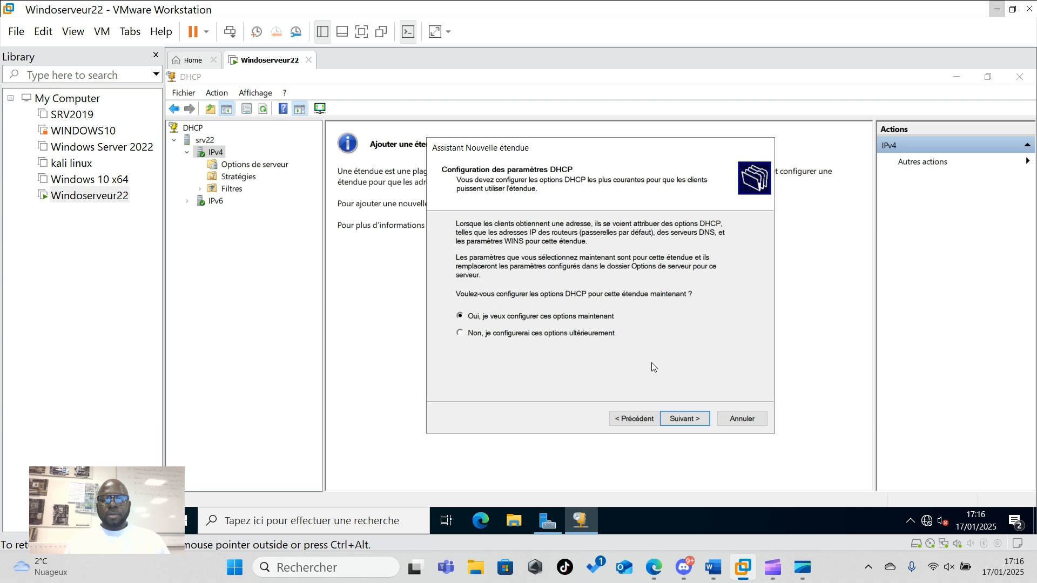
# - Accept default gateway, DNS server 10.0.0.61, WINS and immediate activation settings
pyautogui.click(690, 427)
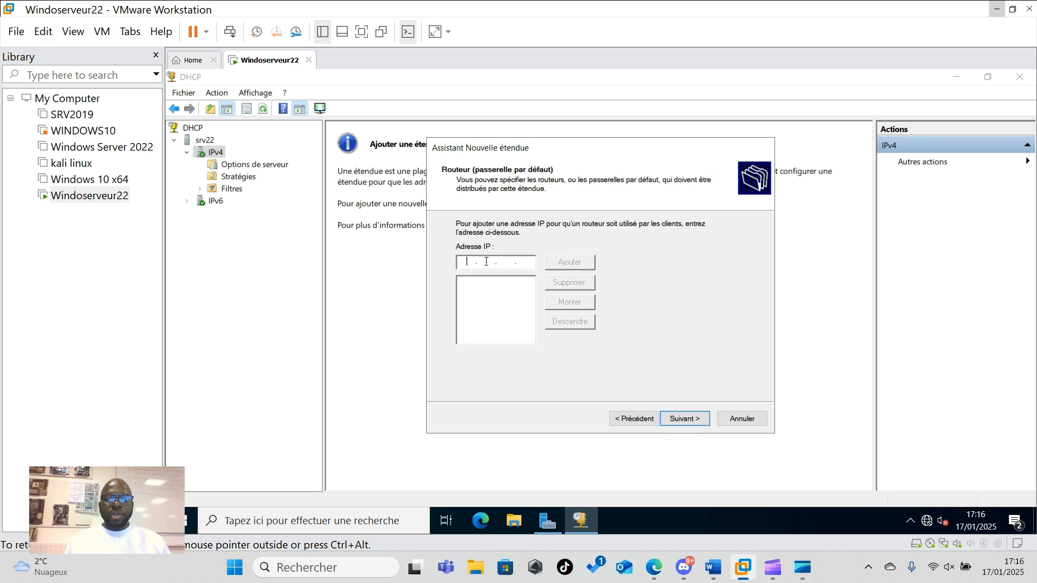
pyautogui.click(680, 424)
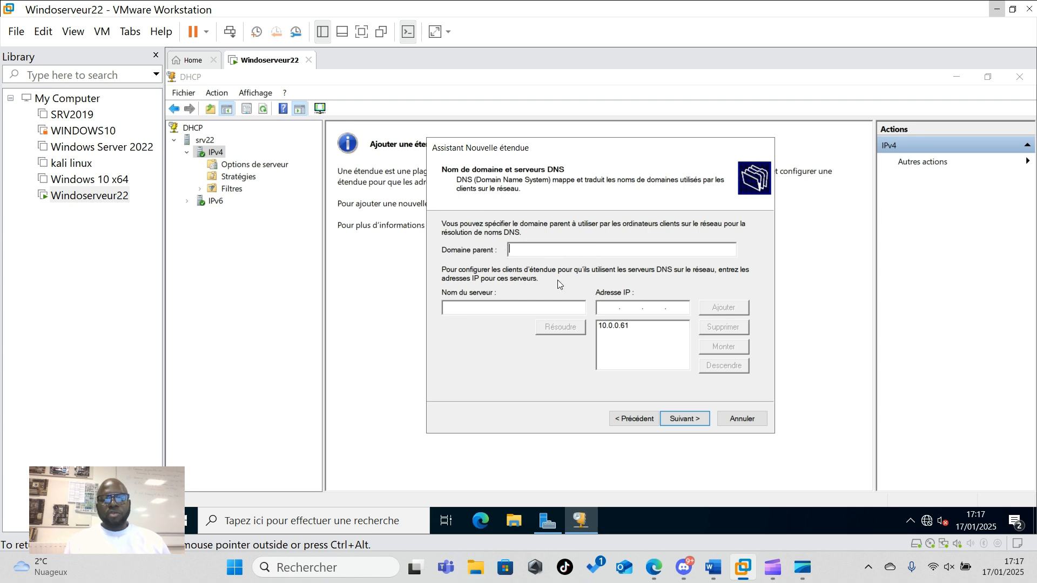
pyautogui.click(683, 419)
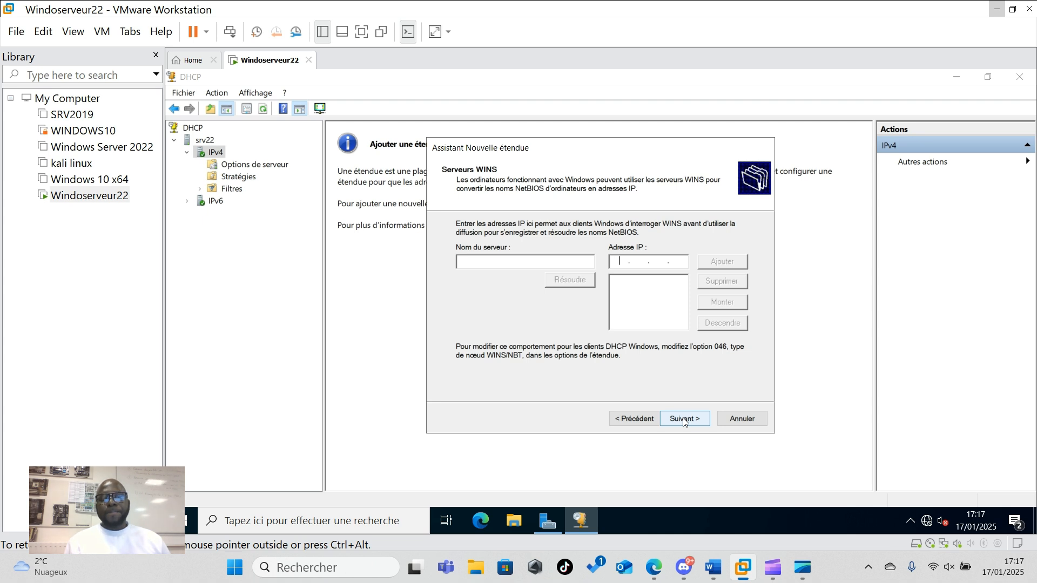
pyautogui.click(684, 420)
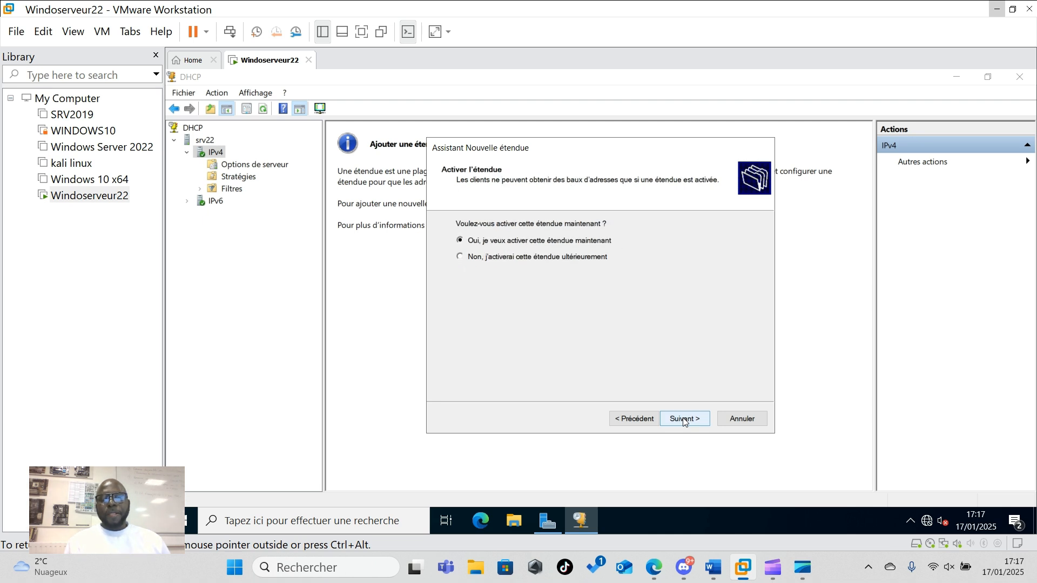
pyautogui.click(684, 419)
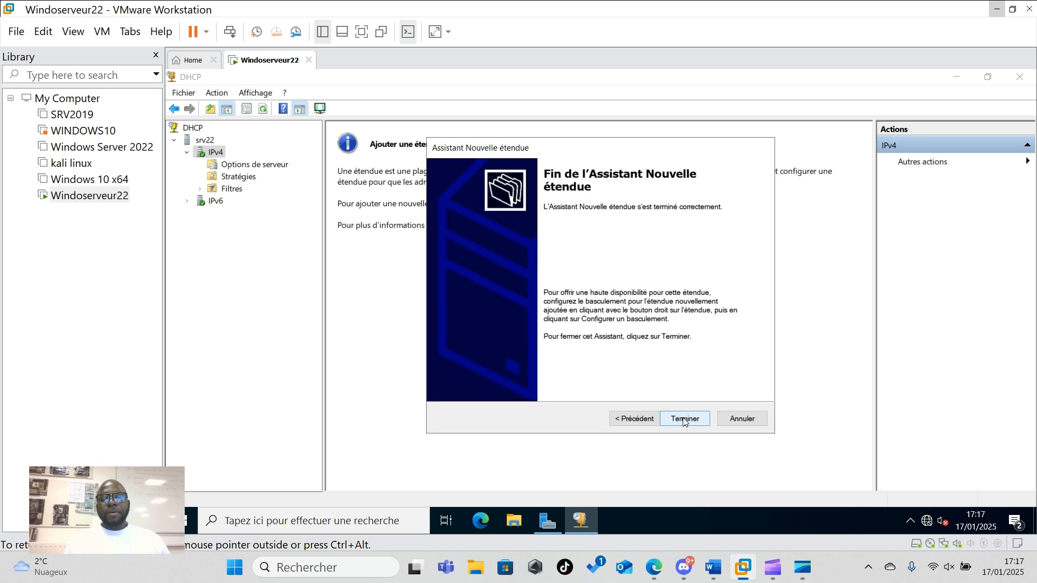
# - Create the Deploiement scope 192.168.1.0, then check its address pool, leases and reservations
pyautogui.click(684, 419)
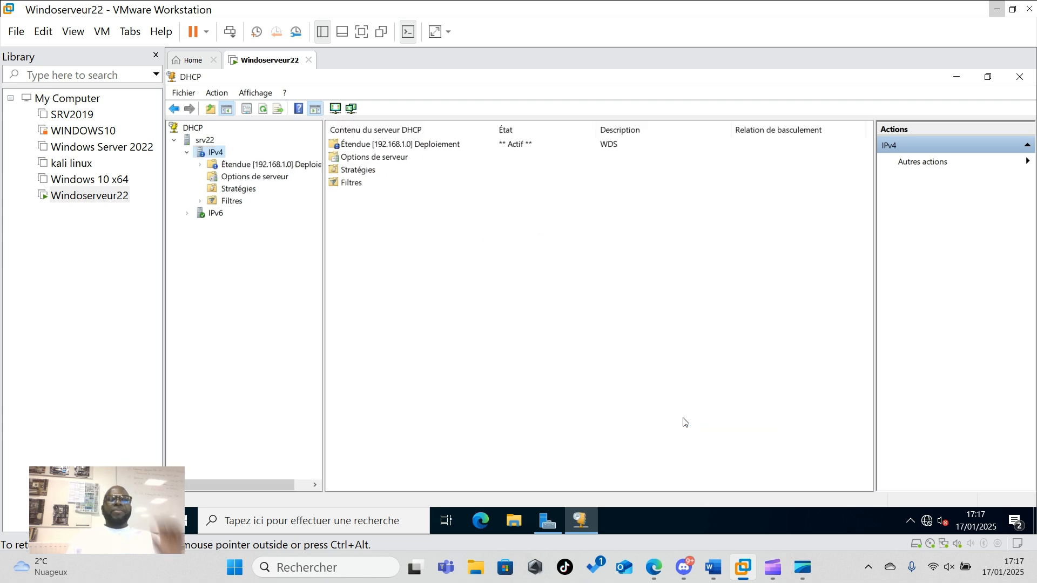
pyautogui.doubleClick(263, 165)
pyautogui.click(369, 147)
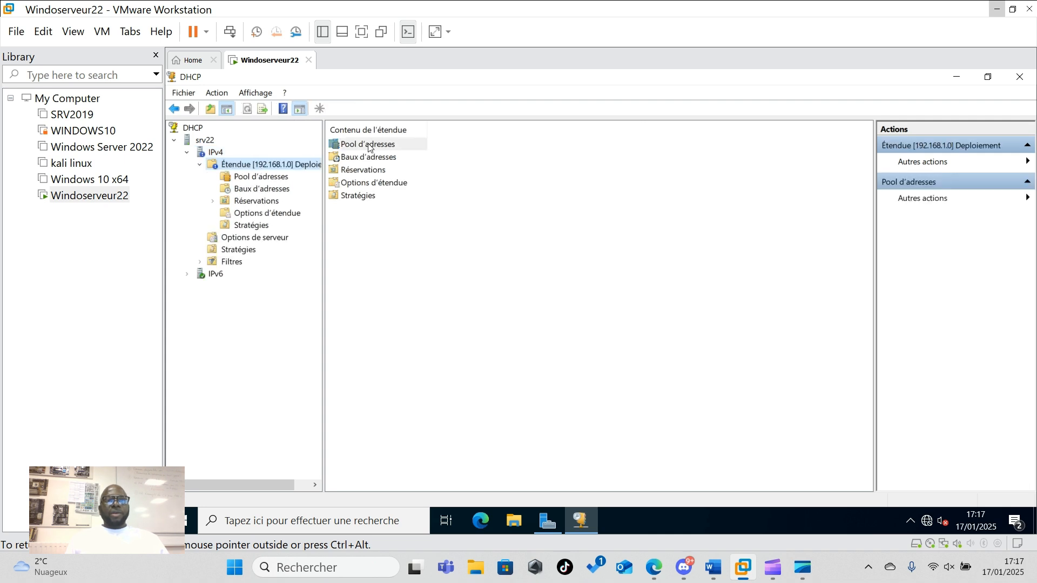
pyautogui.doubleClick(369, 146)
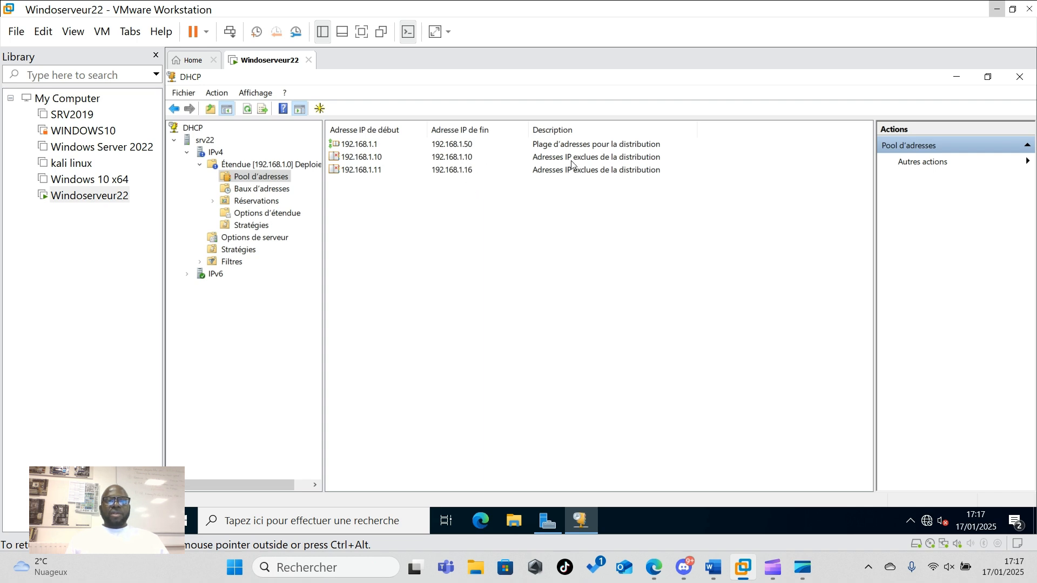
pyautogui.click(270, 192)
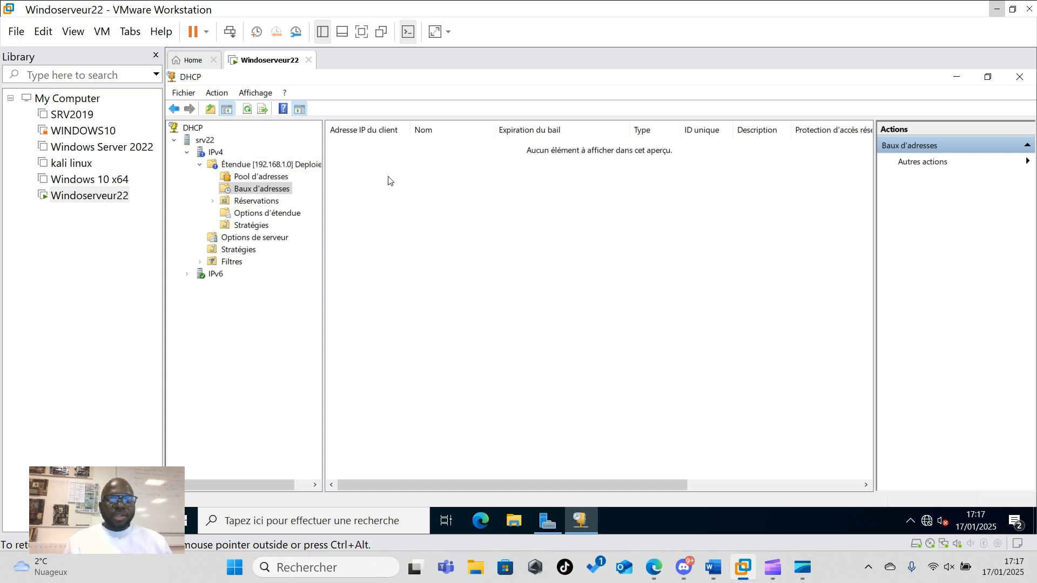
pyautogui.click(260, 204)
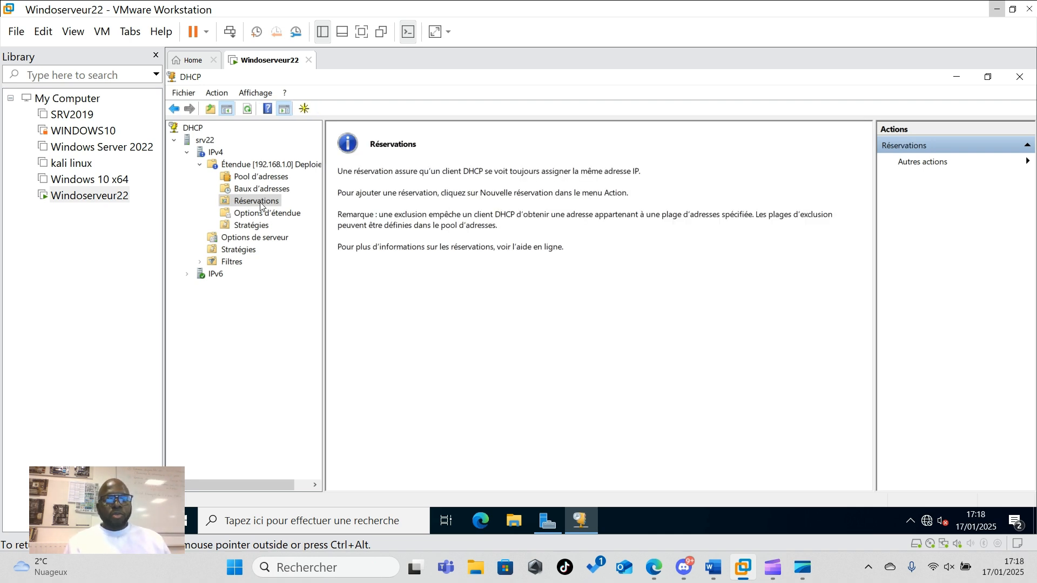
# - Fill a new reservation: name imprimente, IP 192.168.1.20, MAC 2a-d2-e2-e8-aa-f2, description imp
pyautogui.rightClick(261, 205)
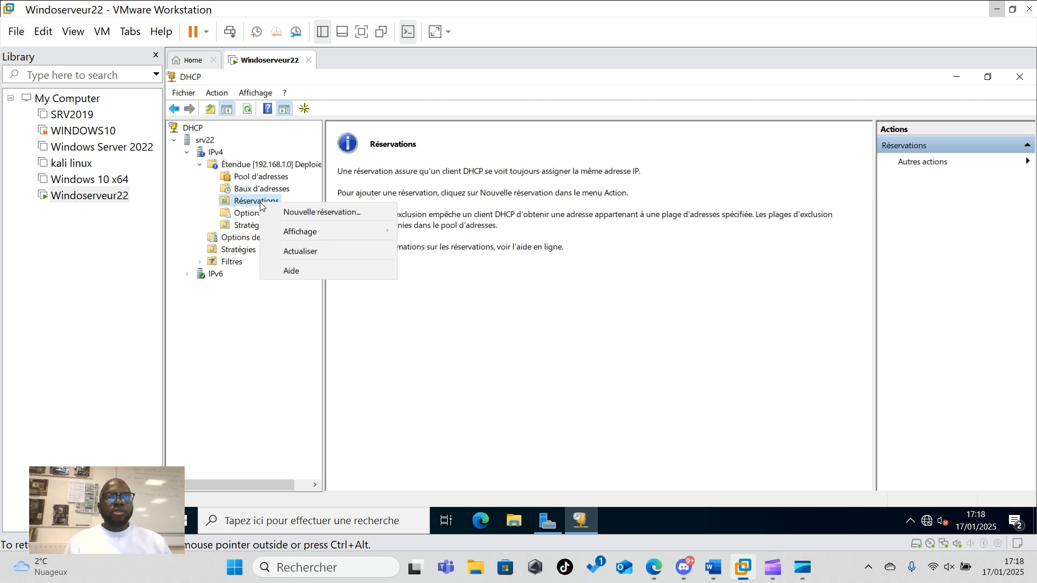
pyautogui.click(302, 212)
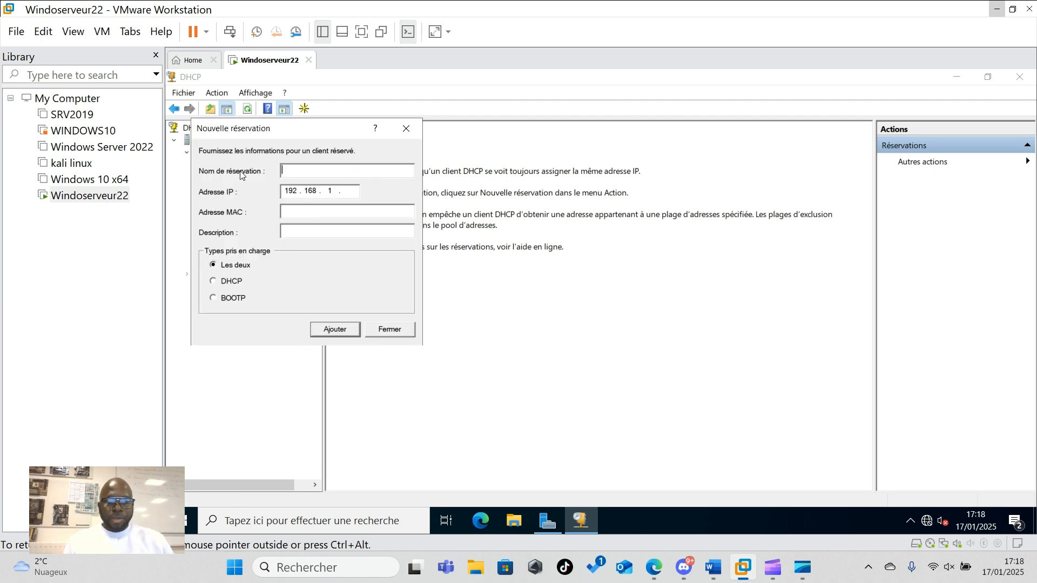
pyautogui.write('imp')
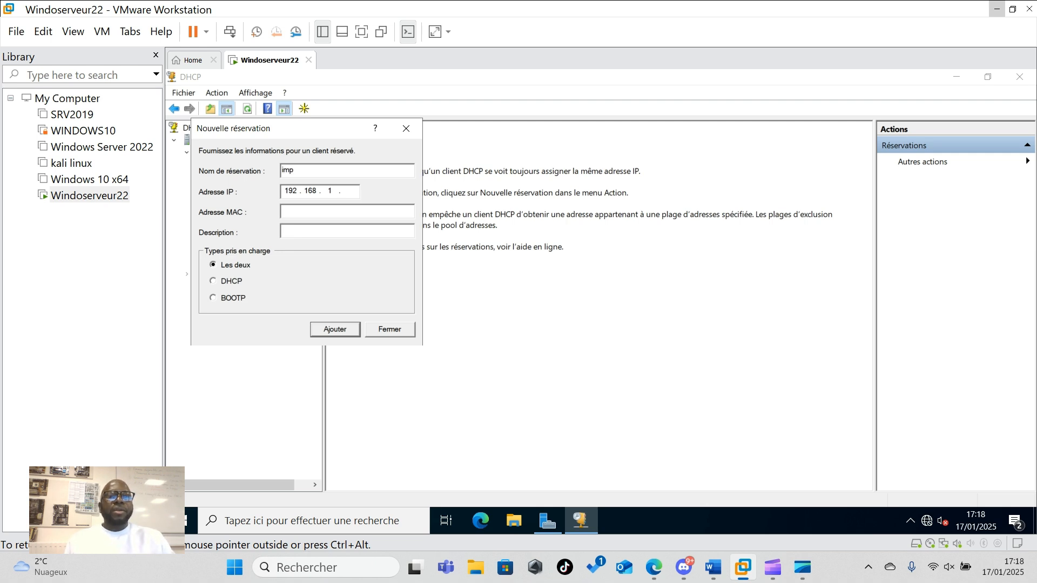
pyautogui.write('rim')
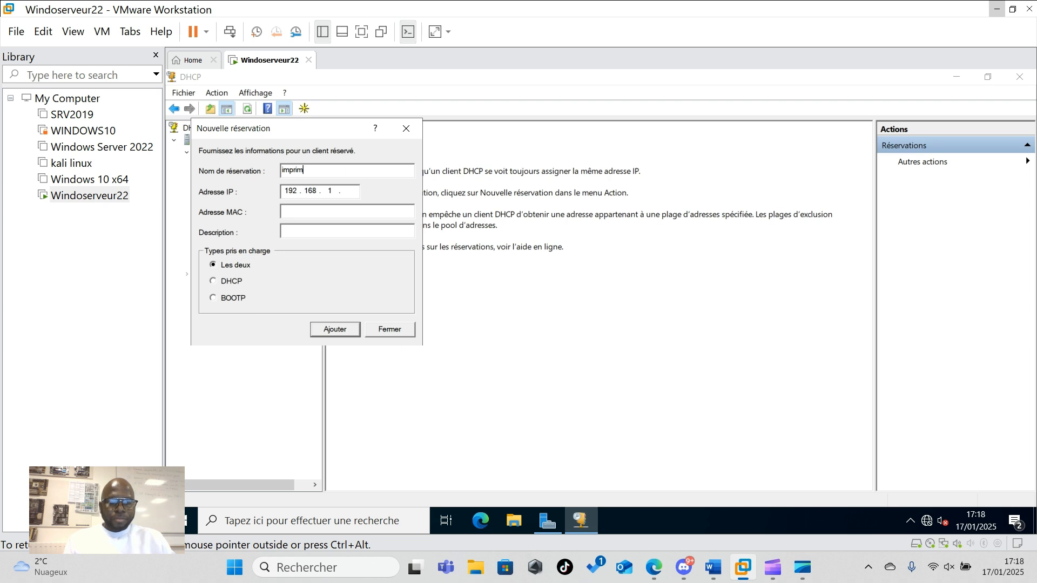
pyautogui.write('ente')
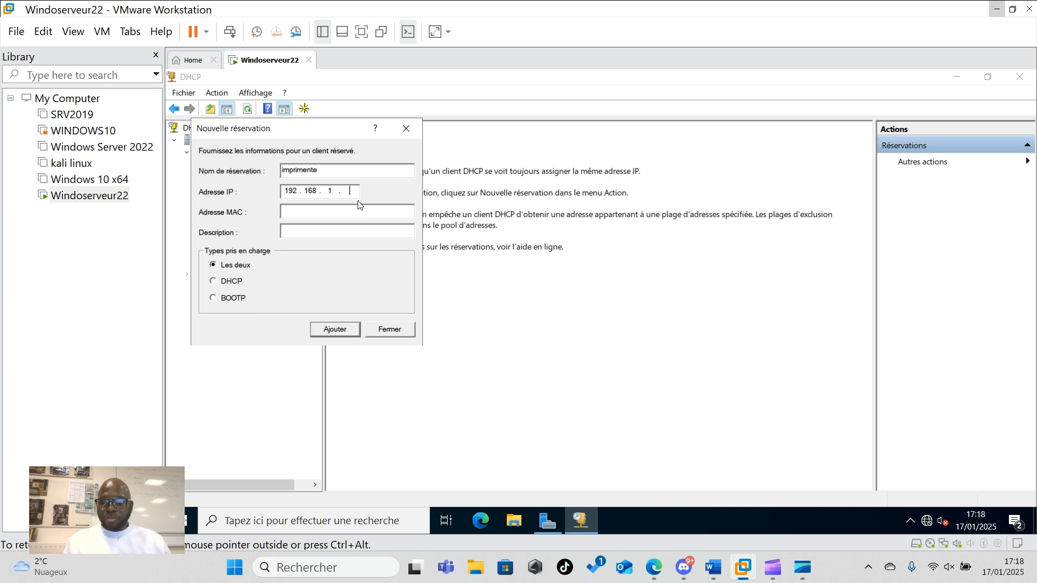
pyautogui.write('20')
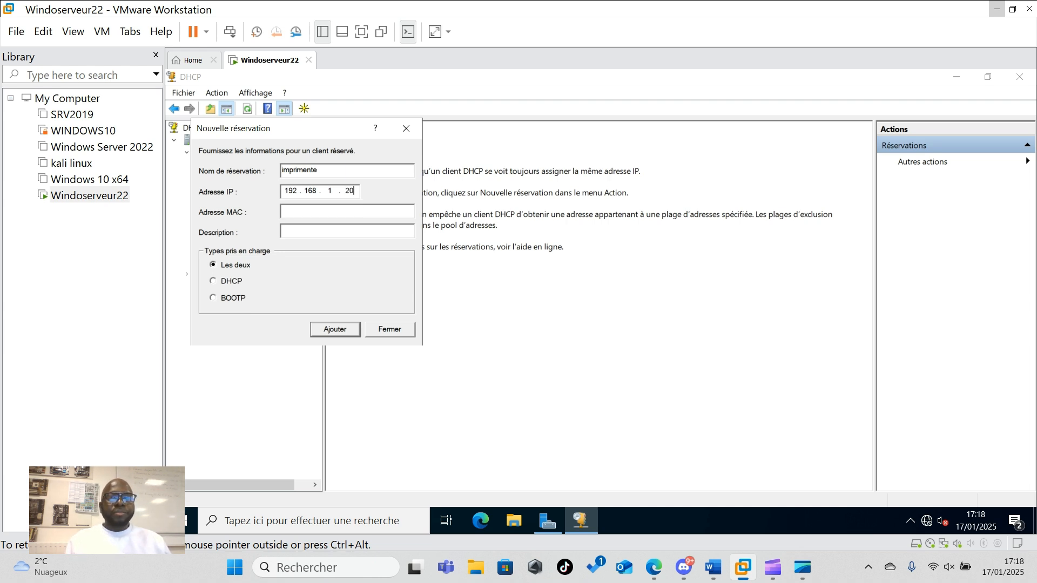
pyautogui.click(367, 217)
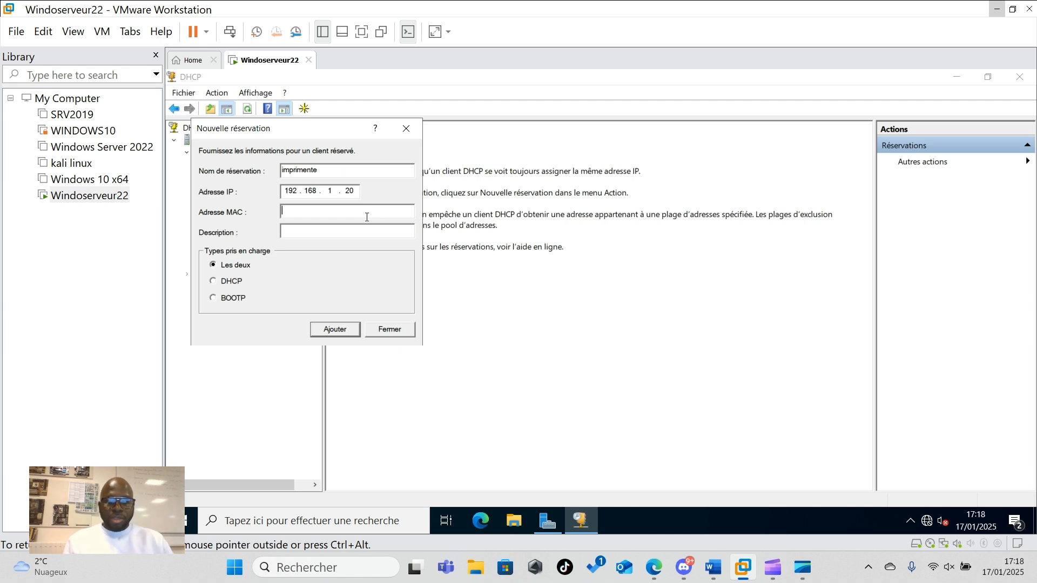
pyautogui.write('2')
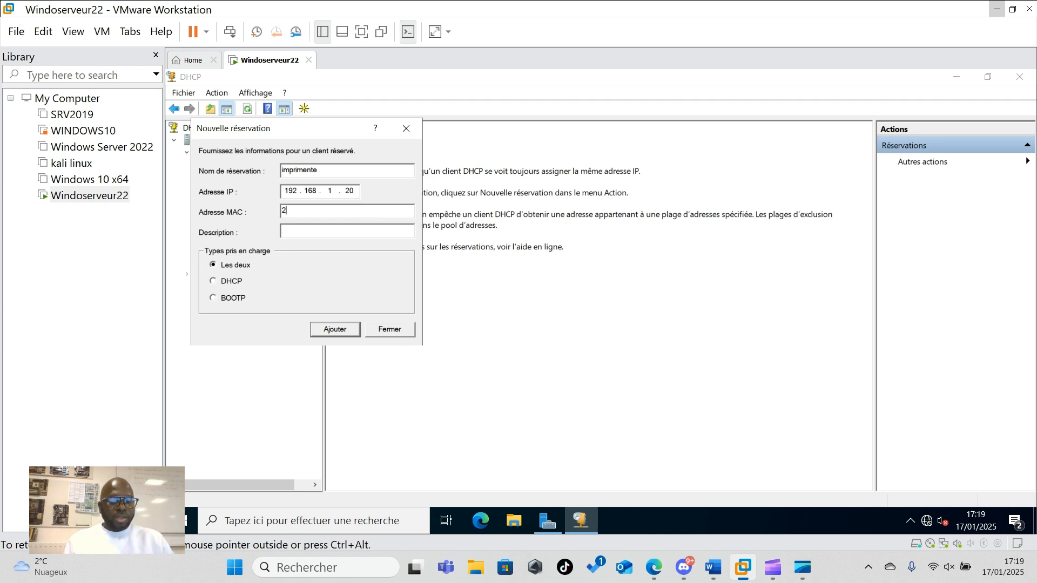
pyautogui.write('a')
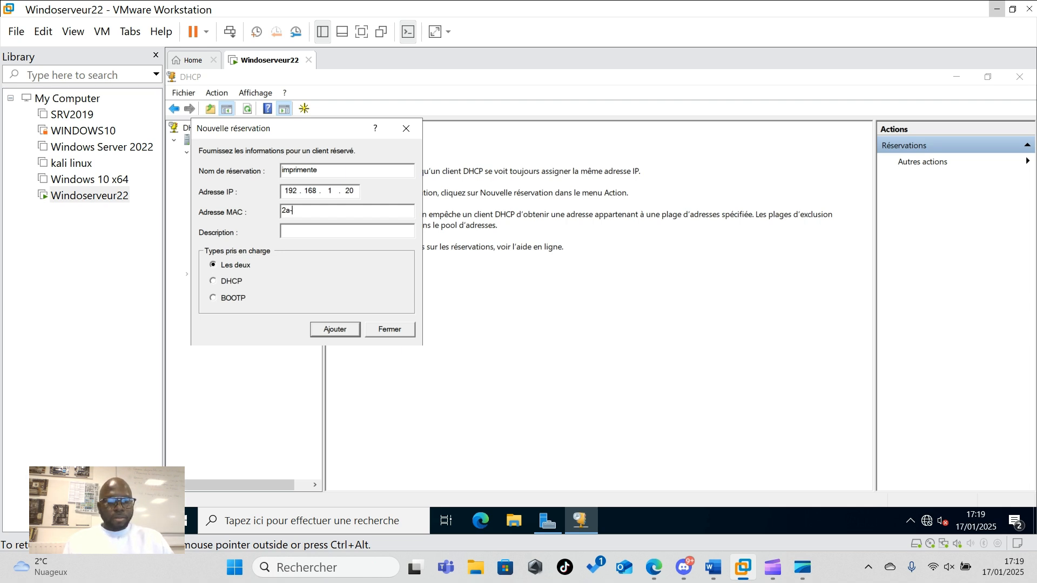
pyautogui.write('-d2')
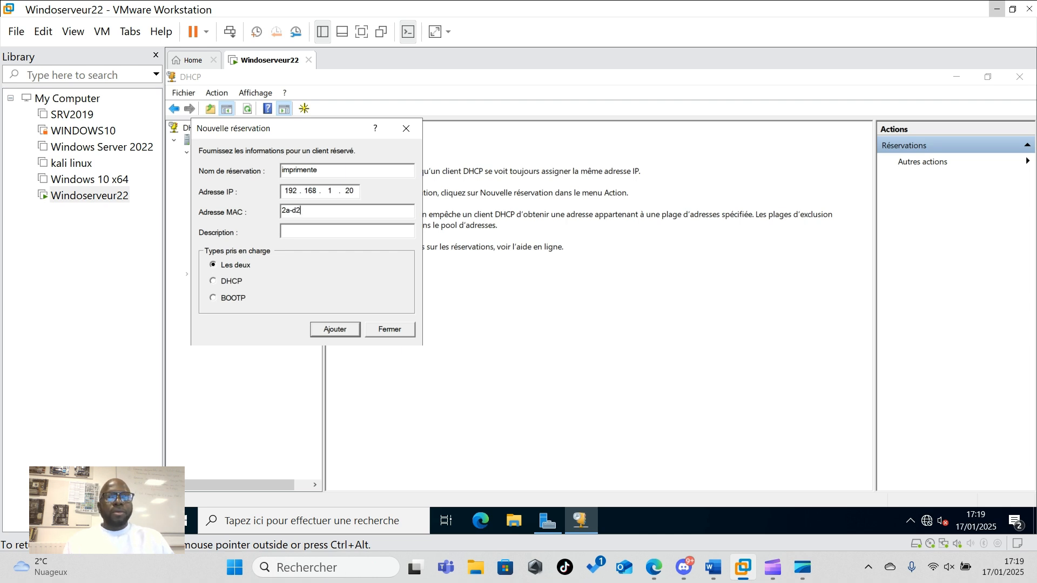
pyautogui.write('-e')
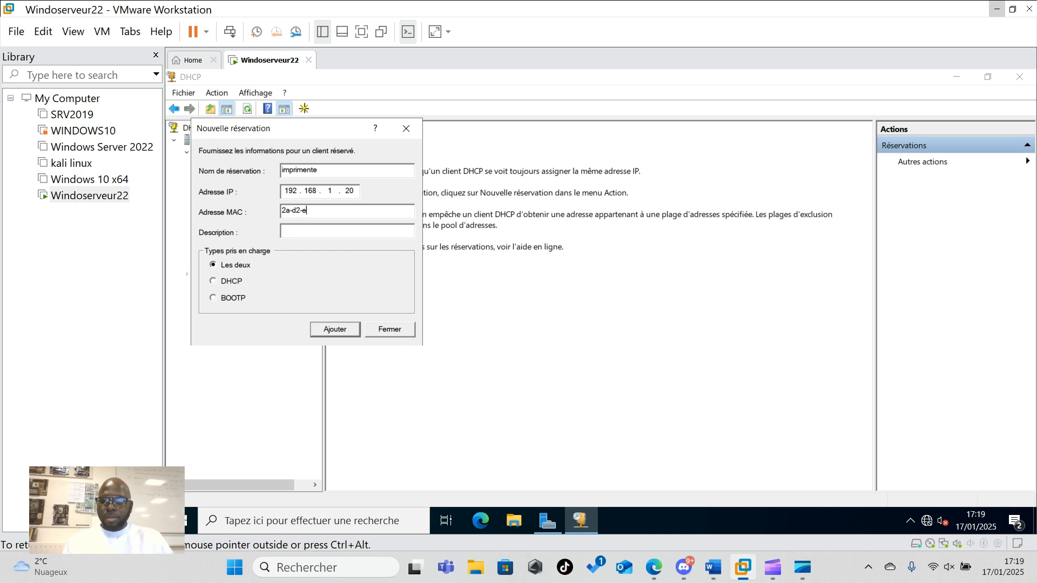
pyautogui.write('2-')
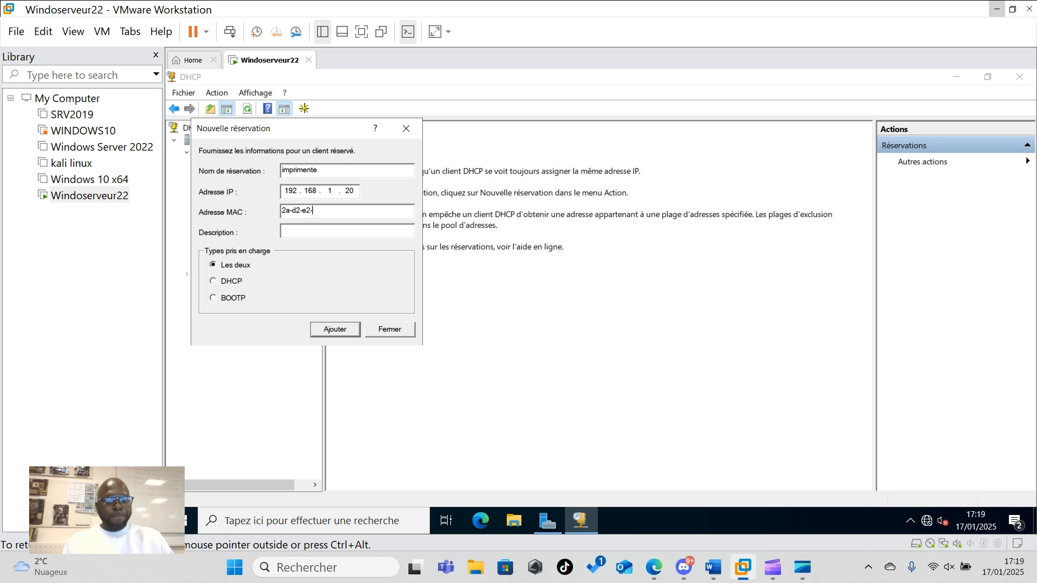
pyautogui.write('e8')
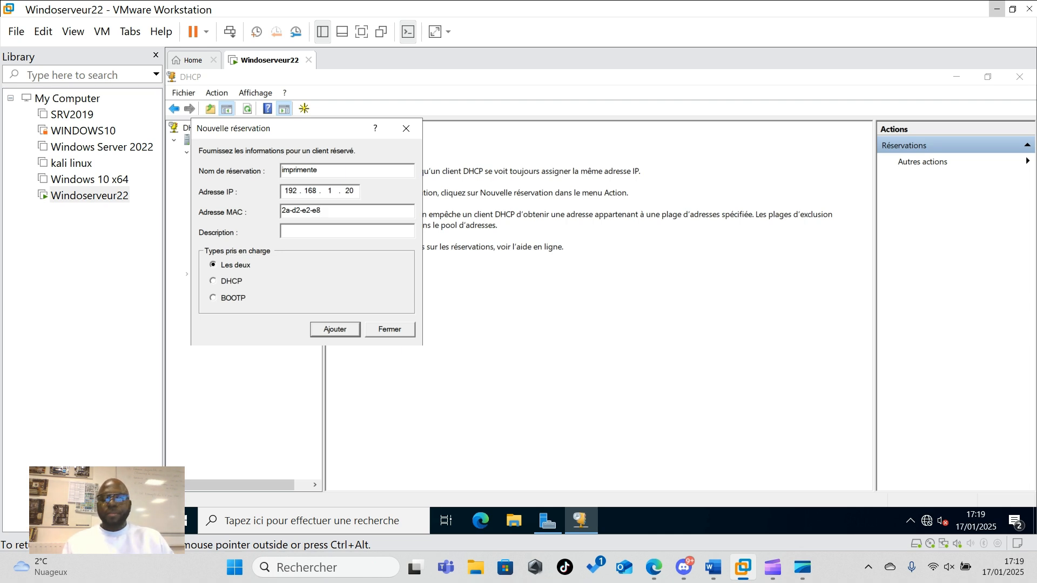
pyautogui.write('-a')
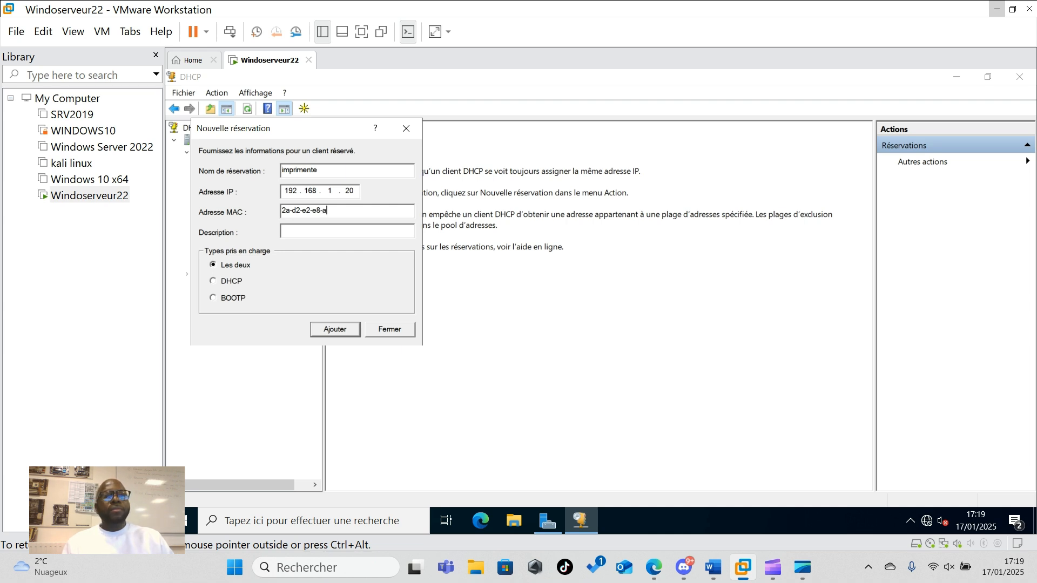
pyautogui.write('a-')
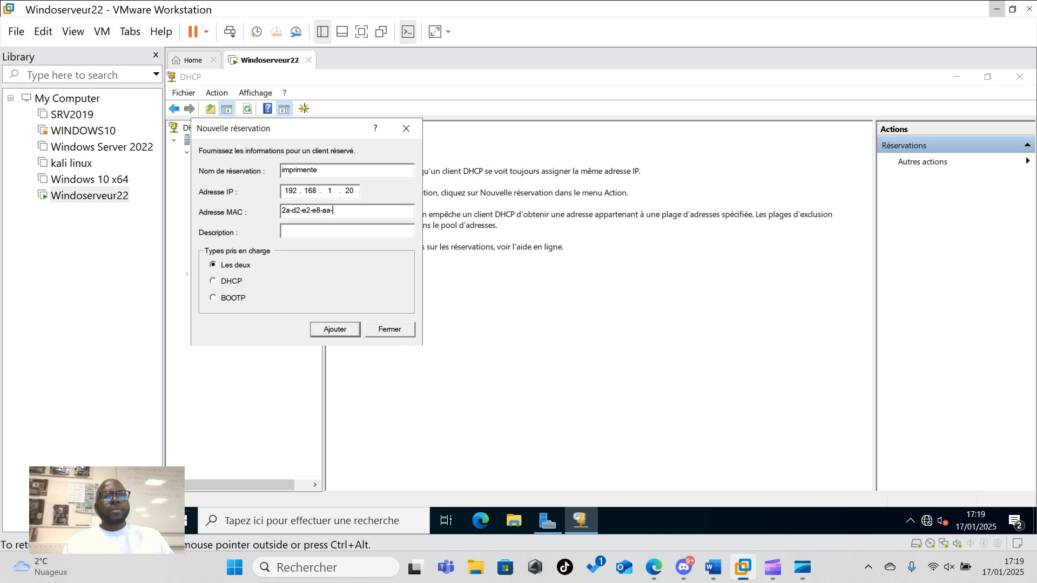
pyautogui.write('s')
pyautogui.press('BackSpace')
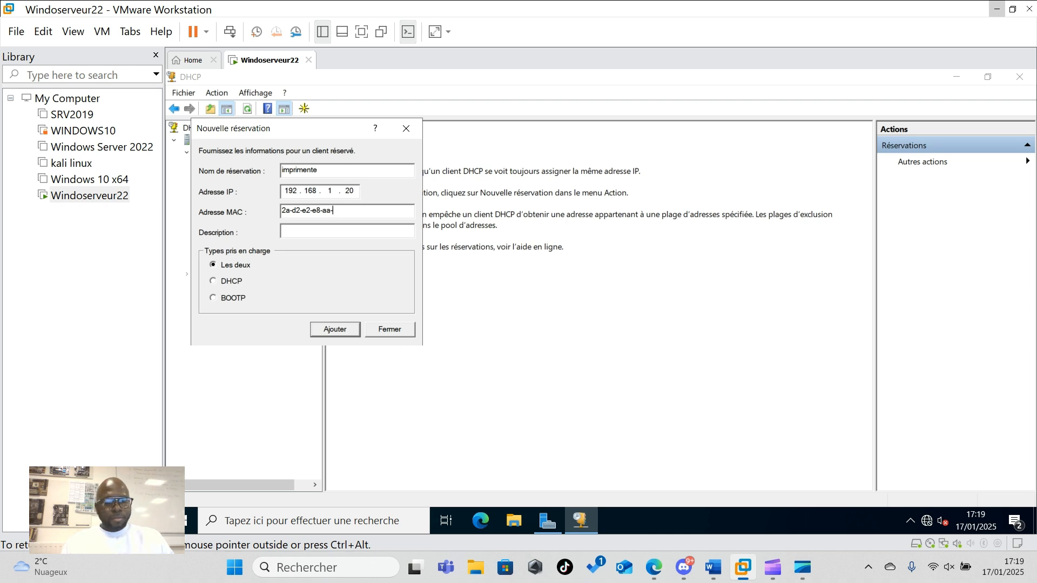
pyautogui.write('f')
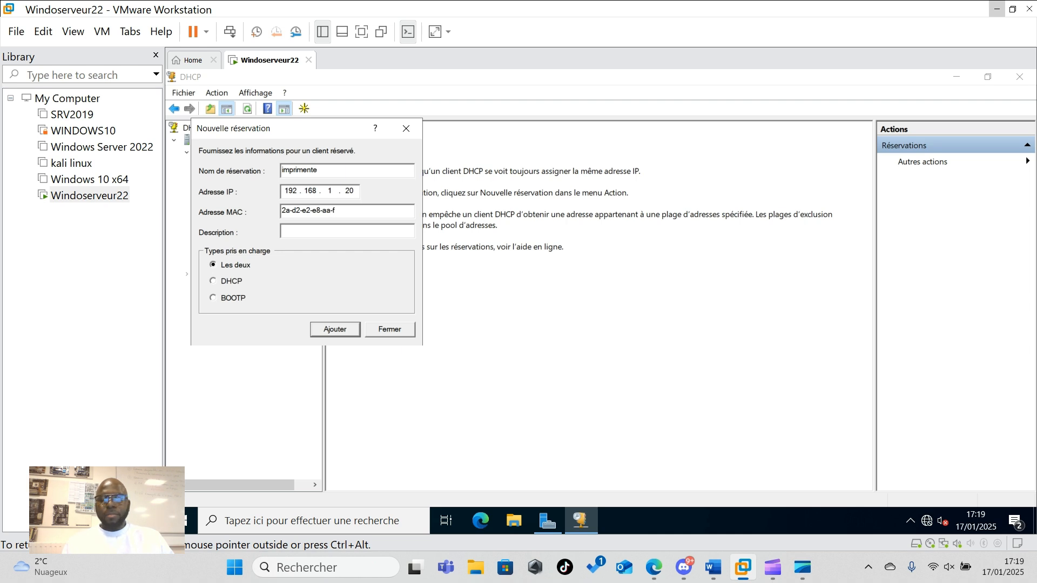
pyautogui.write('2')
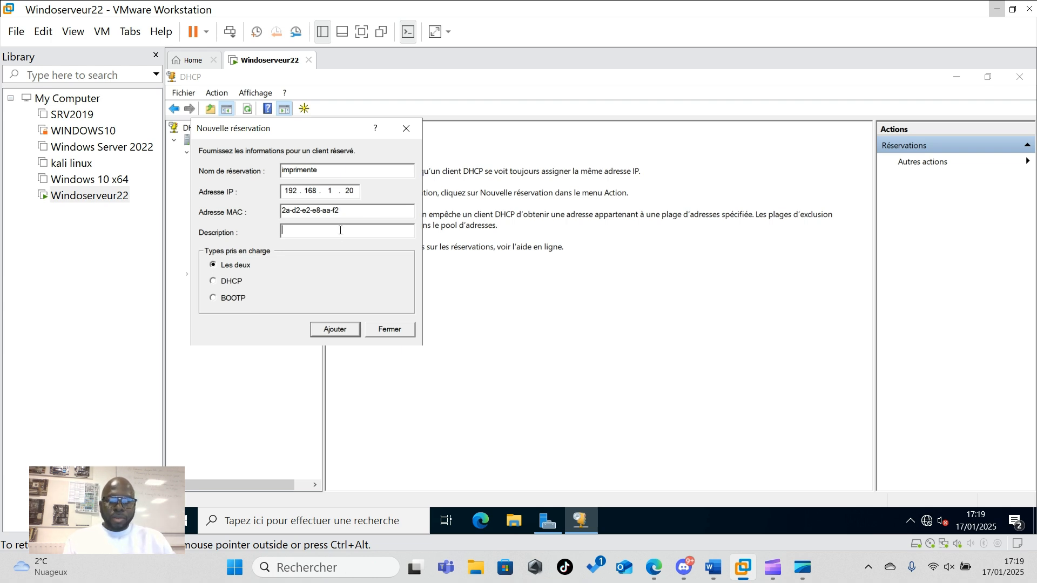
pyautogui.write('imp')
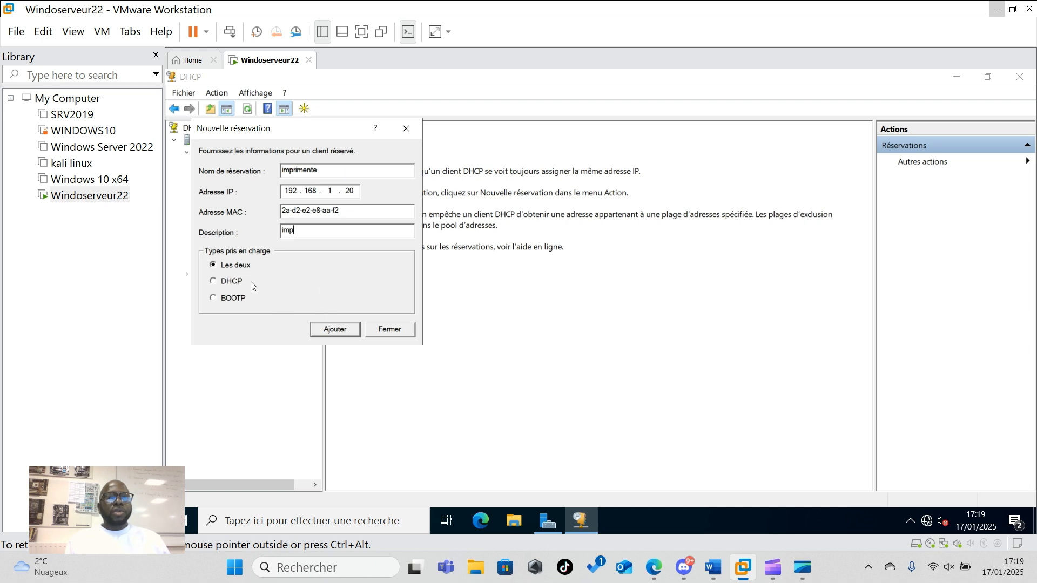
# - Add the imprimente reservation, check it under Address Leases, and close the DHCP console
pyautogui.click(344, 333)
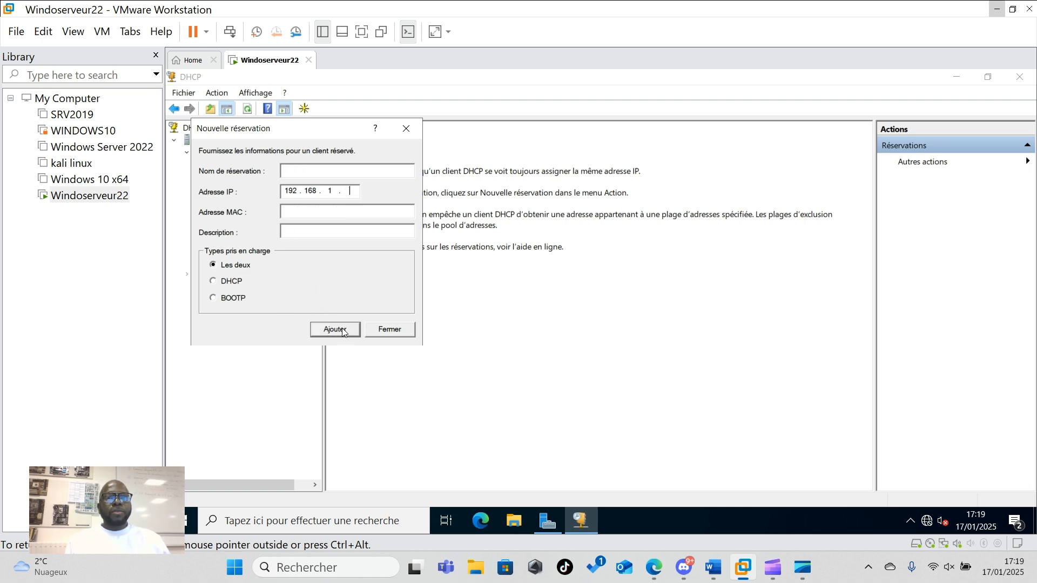
pyautogui.click(390, 329)
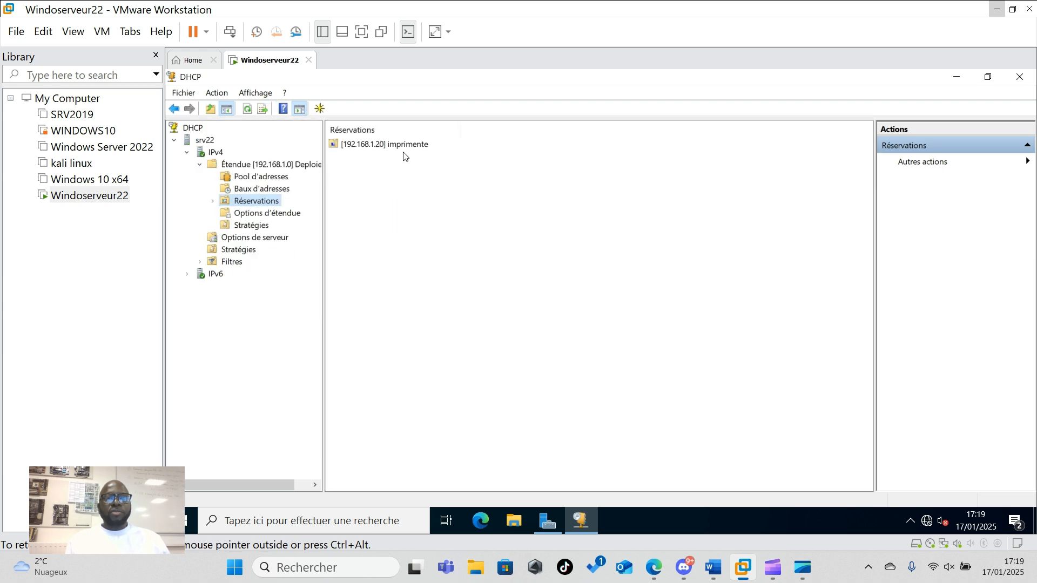
pyautogui.click(383, 144)
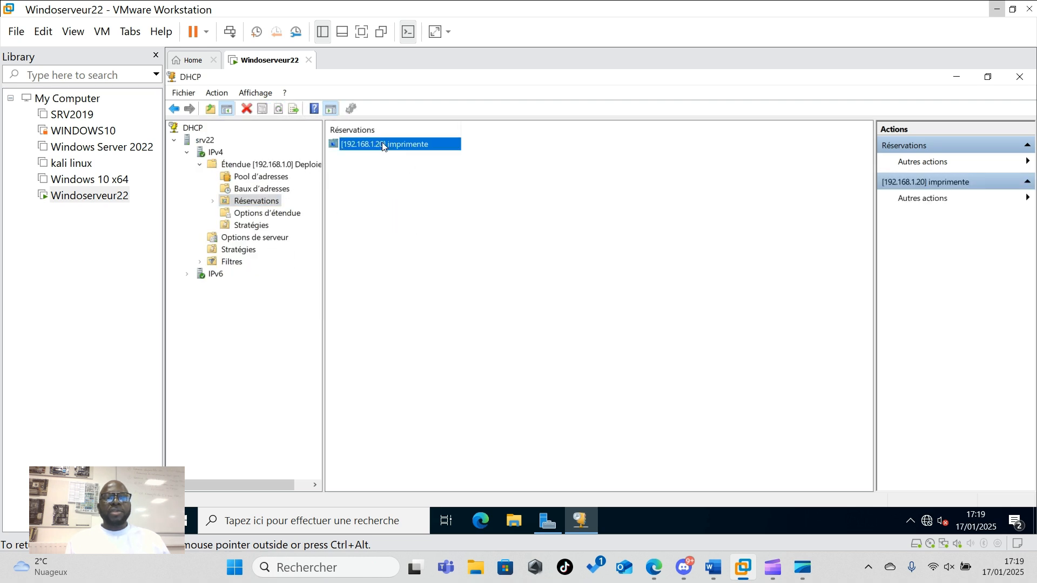
pyautogui.click(263, 191)
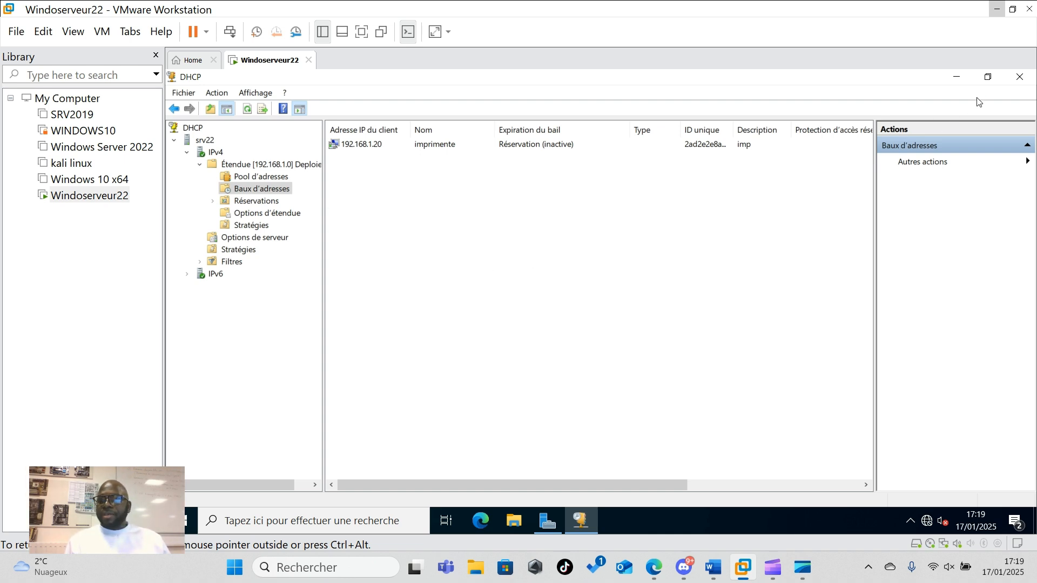
pyautogui.click(1015, 81)
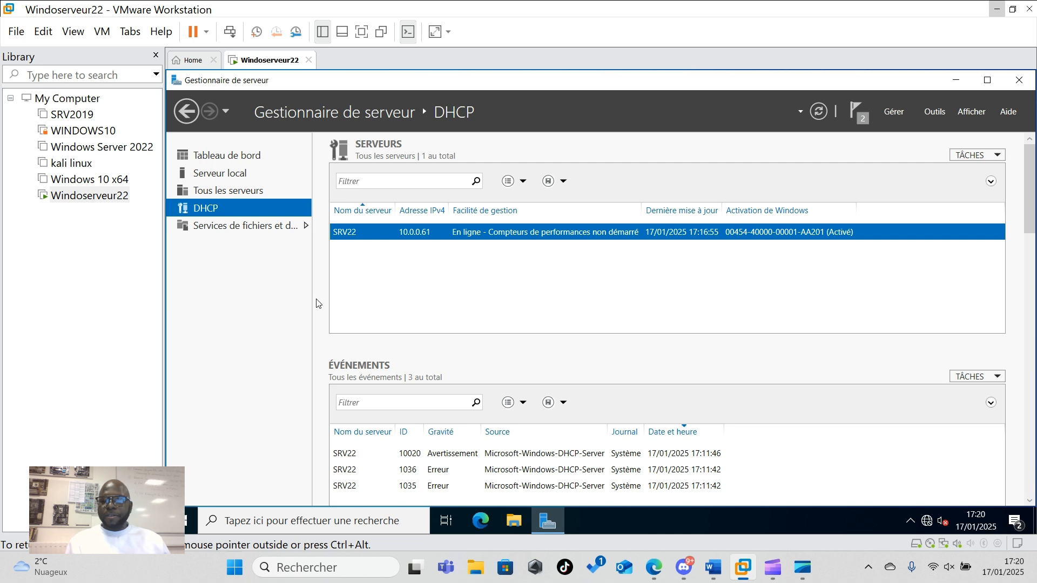
# - In the Virtual Network Editor, review VMnet0, VMnet1 and VMnet8 subnet settings, then cancel unchanged
pyautogui.click(43, 33)
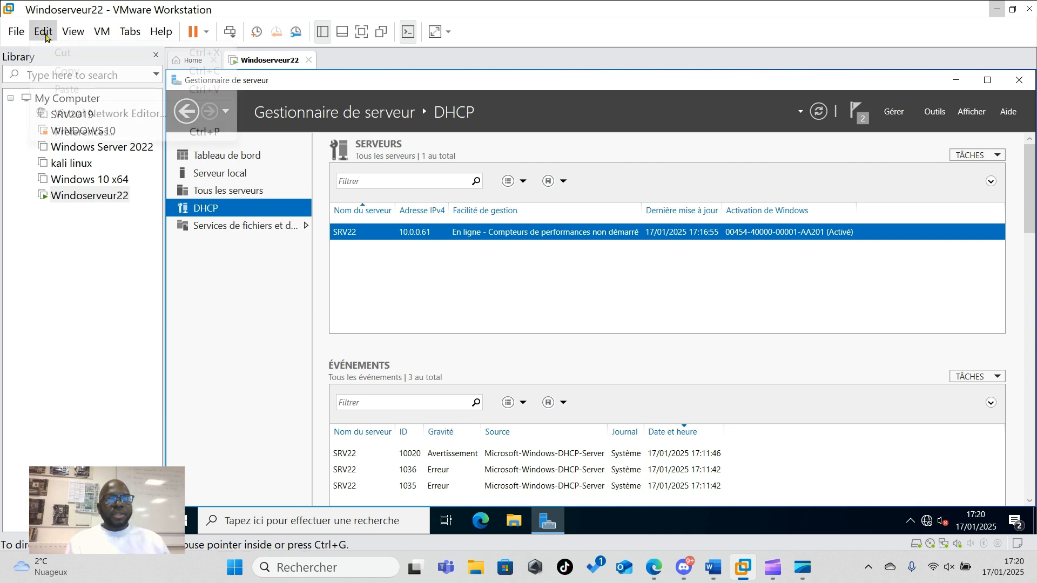
pyautogui.click(77, 115)
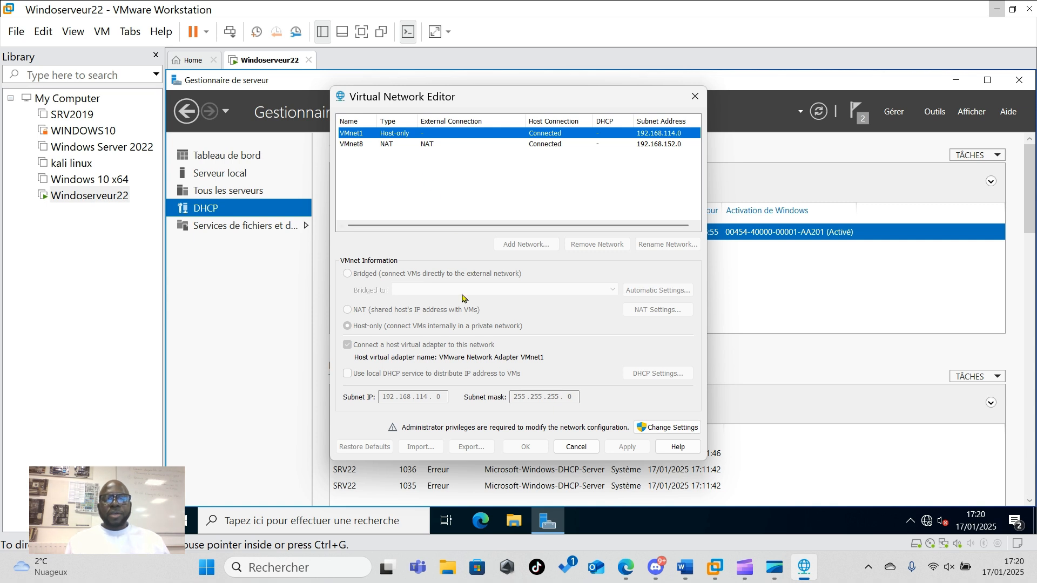
pyautogui.click(672, 429)
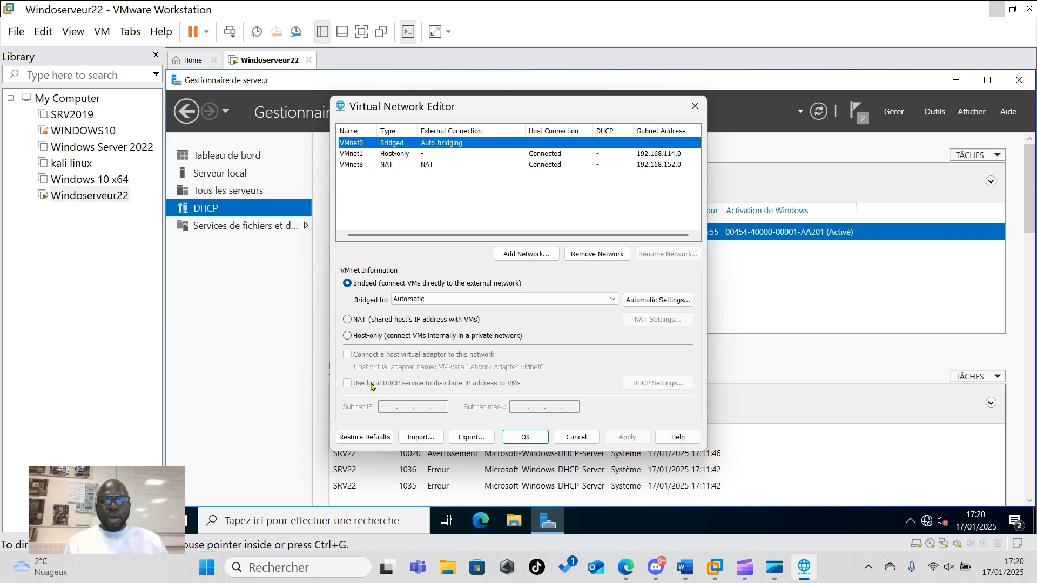
pyautogui.click(403, 156)
pyautogui.click(403, 165)
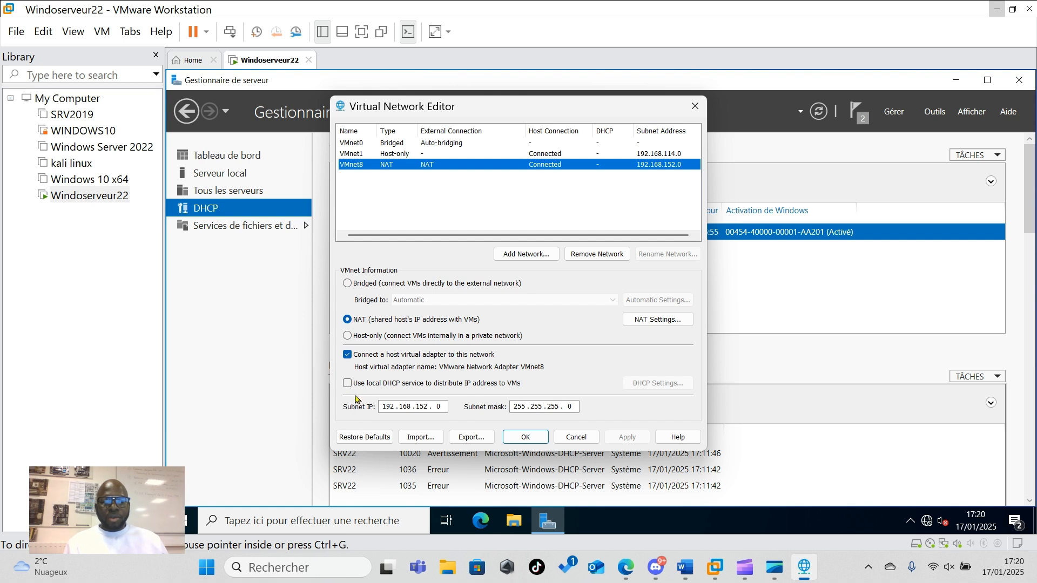
pyautogui.click(384, 143)
pyautogui.click(382, 155)
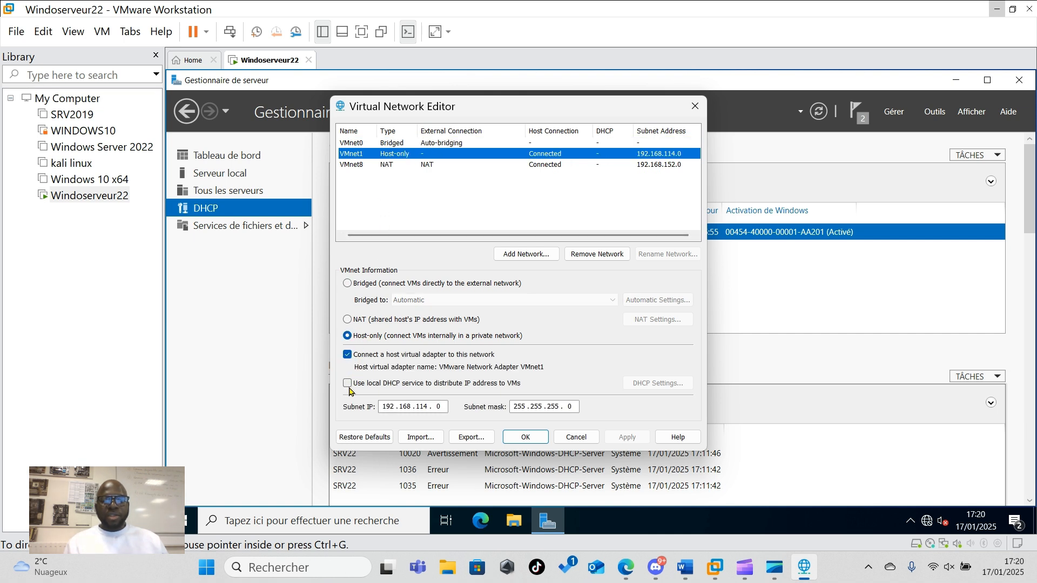
pyautogui.click(382, 143)
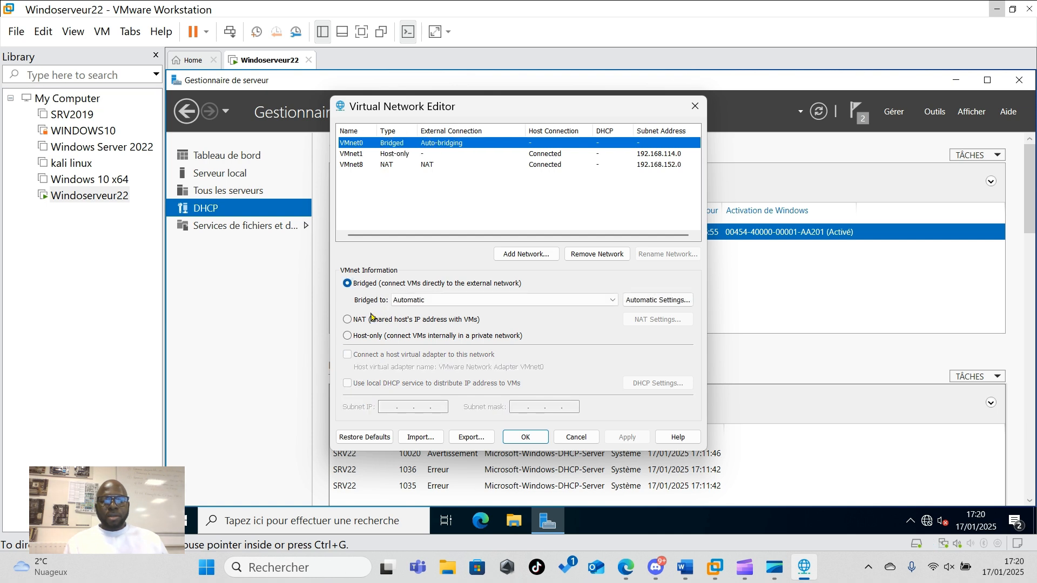
pyautogui.click(396, 165)
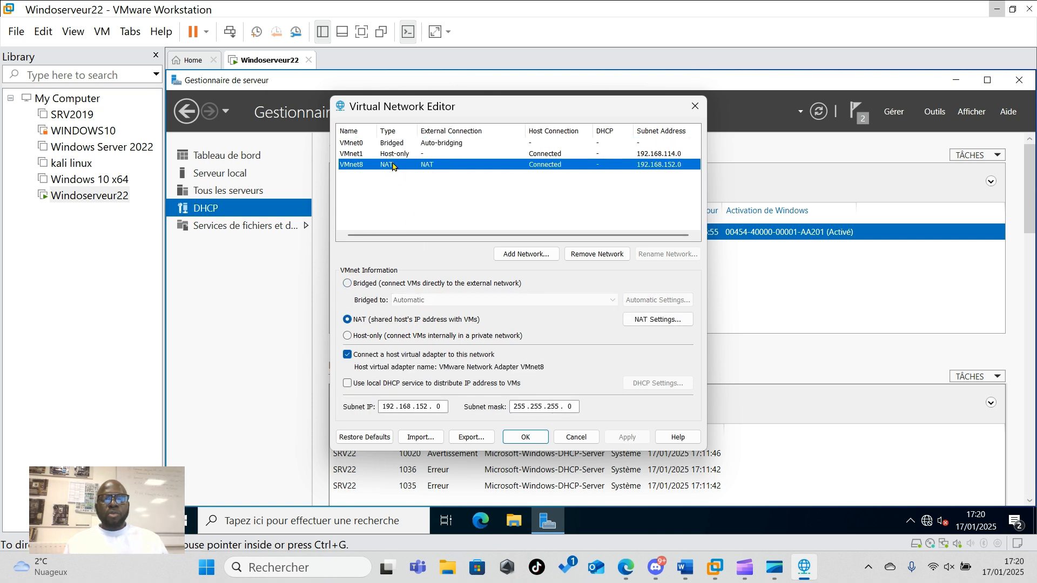
pyautogui.click(392, 157)
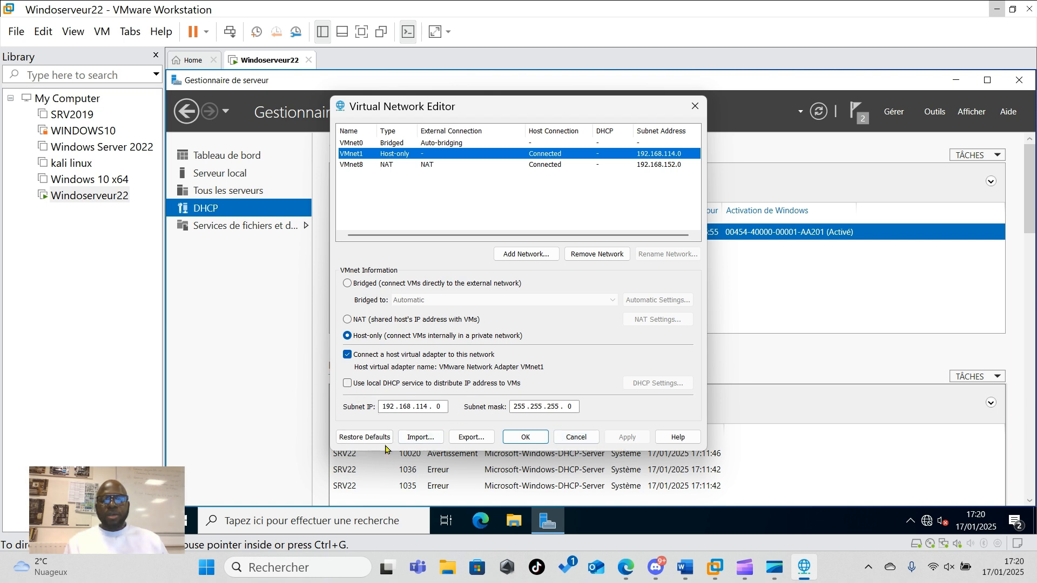
pyautogui.click(578, 439)
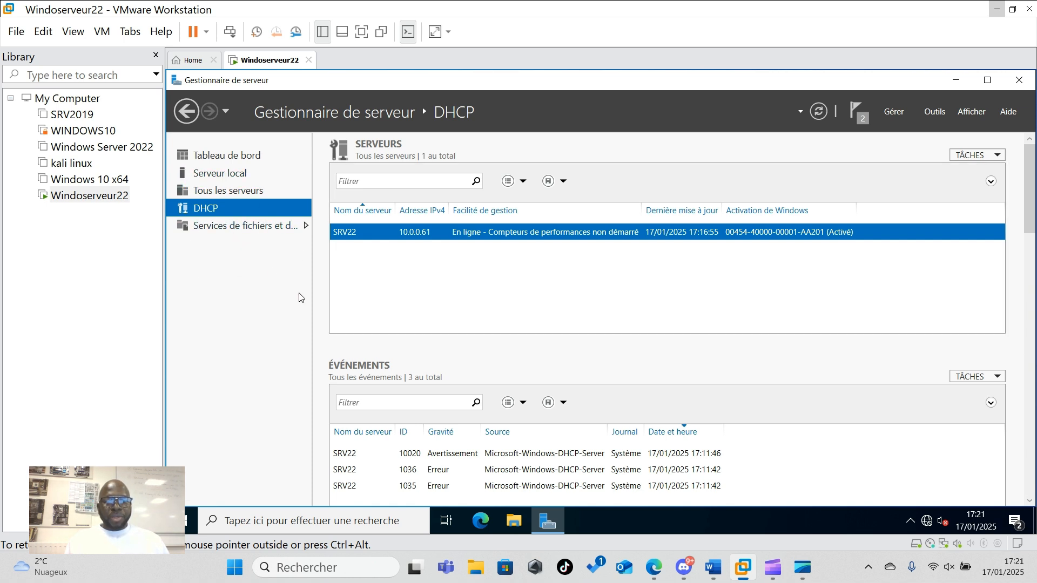
# - Launch a maximized Add Roles and Features wizard, keeping role-based installation and SRV22 as target
pyautogui.click(896, 115)
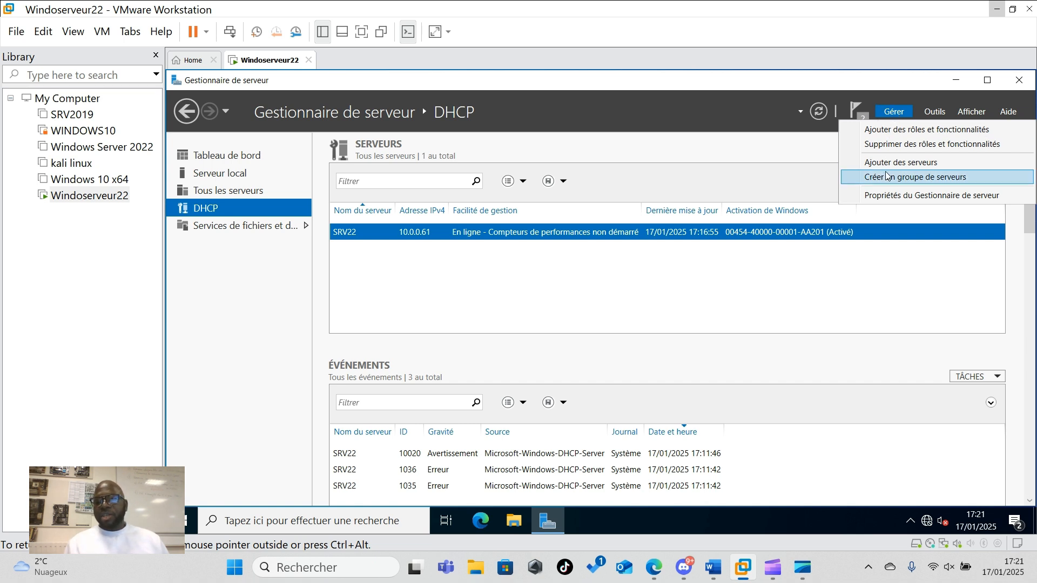
pyautogui.click(927, 134)
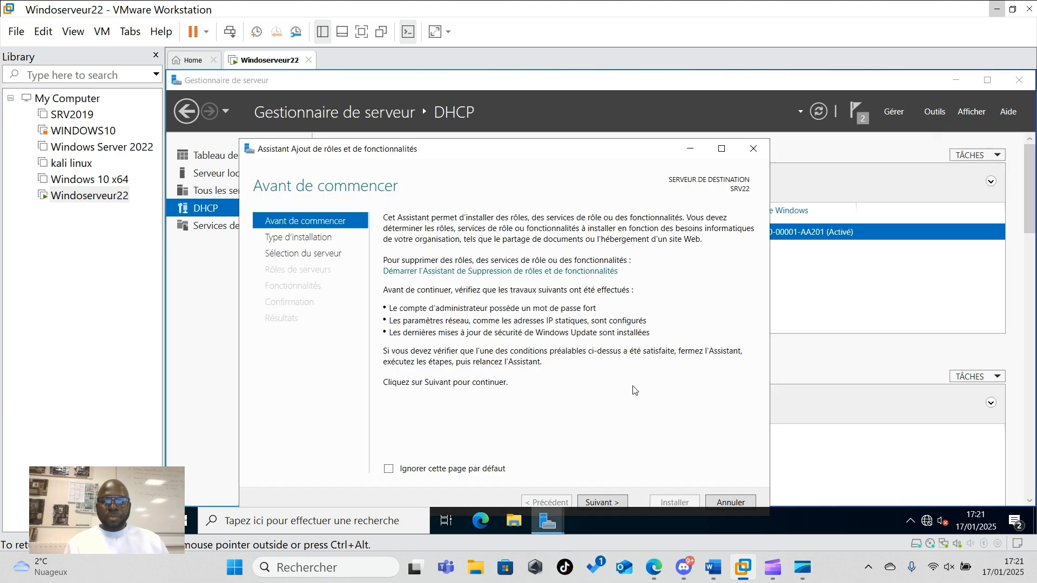
pyautogui.click(721, 149)
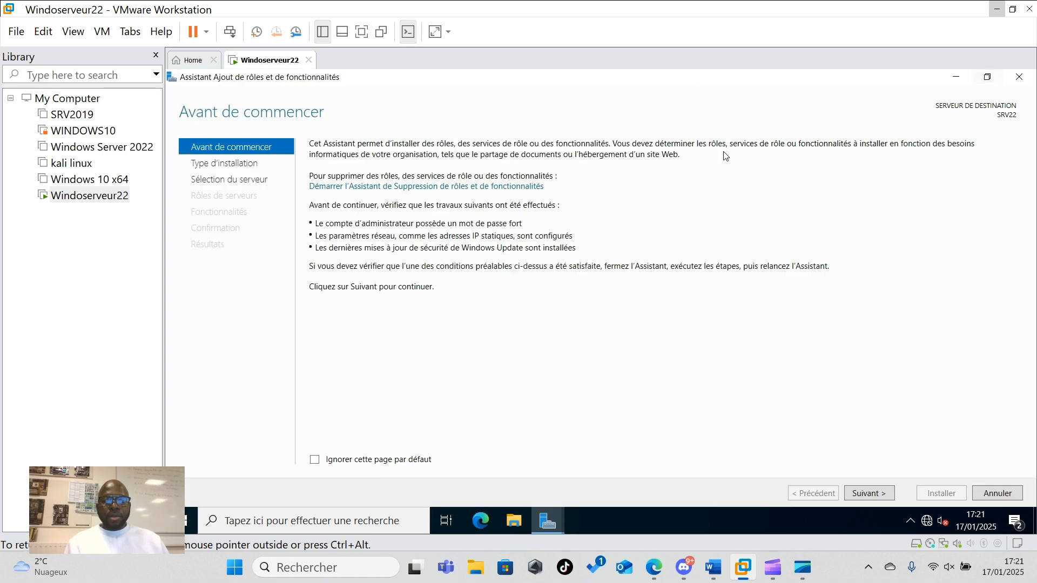
pyautogui.click(869, 494)
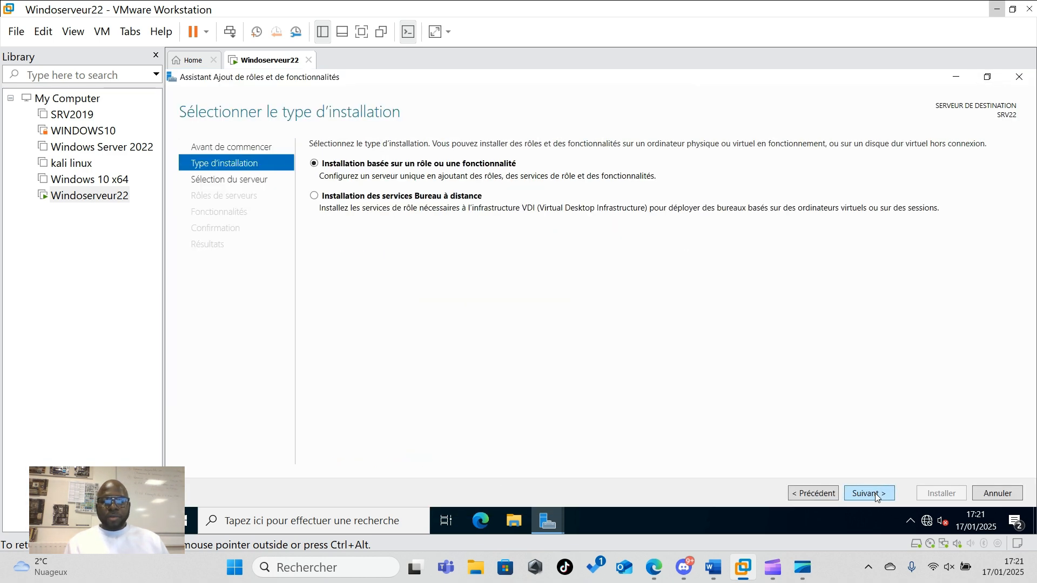
pyautogui.click(875, 494)
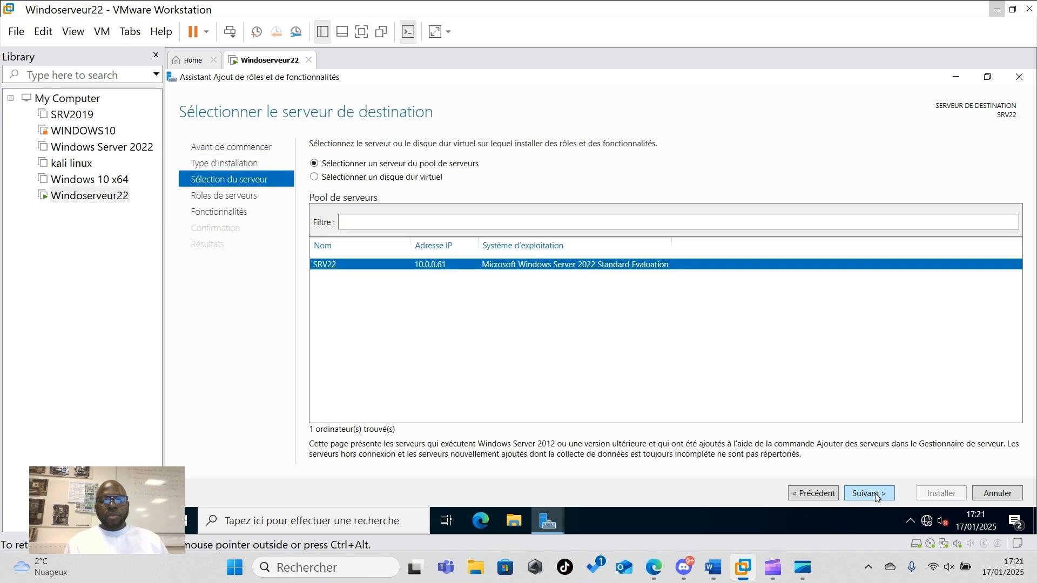
pyautogui.click(874, 493)
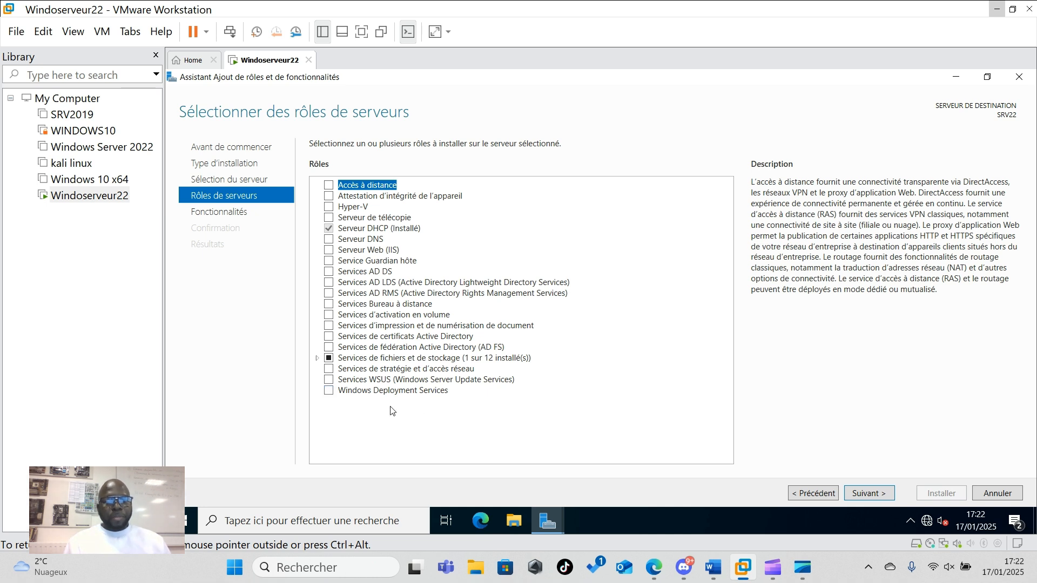
# - Select Windows Deployment Services with its management tools, keep default features and role services, and install
pyautogui.click(328, 392)
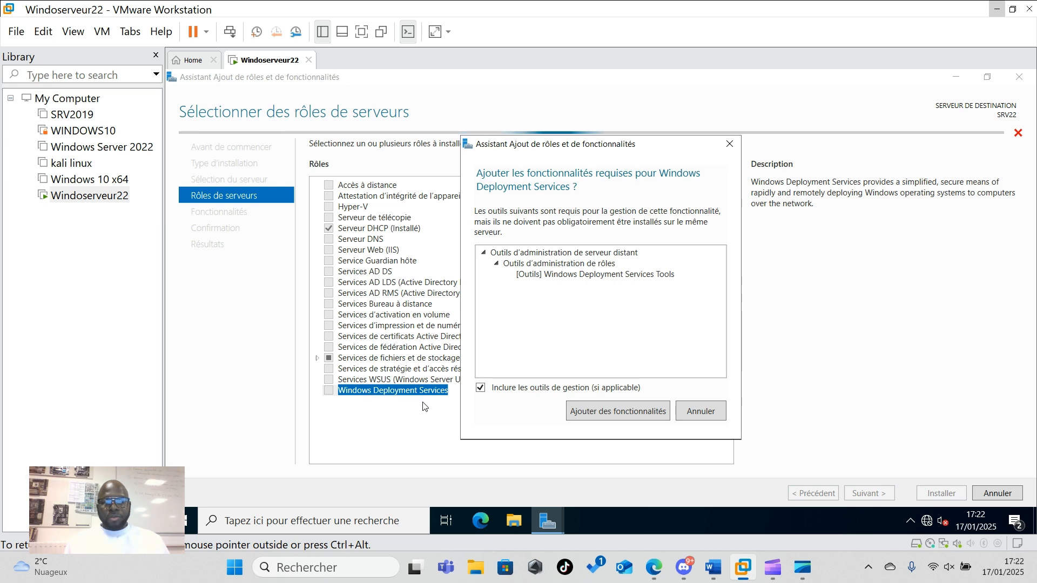
pyautogui.click(610, 413)
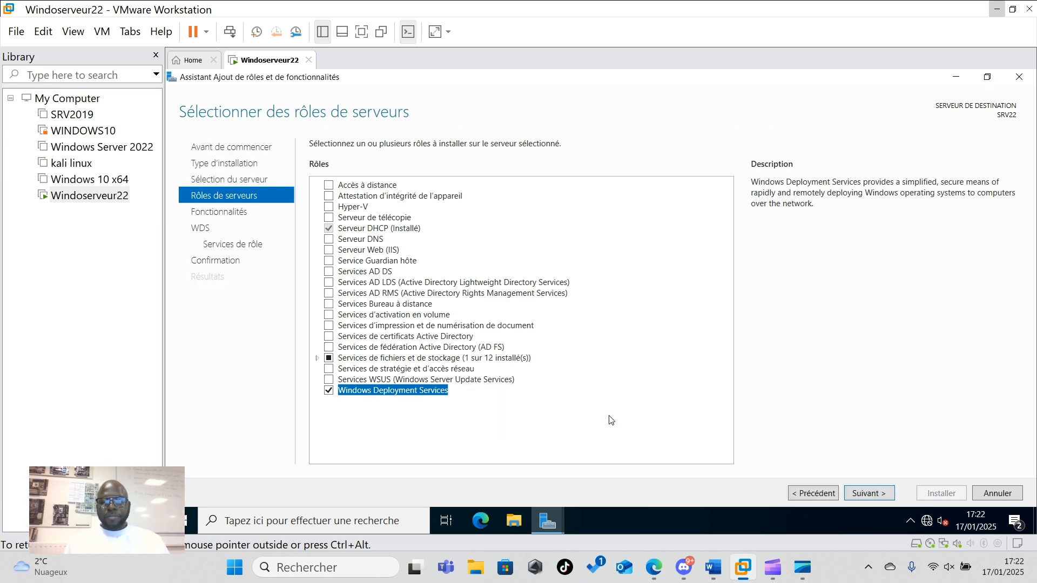
pyautogui.click(871, 495)
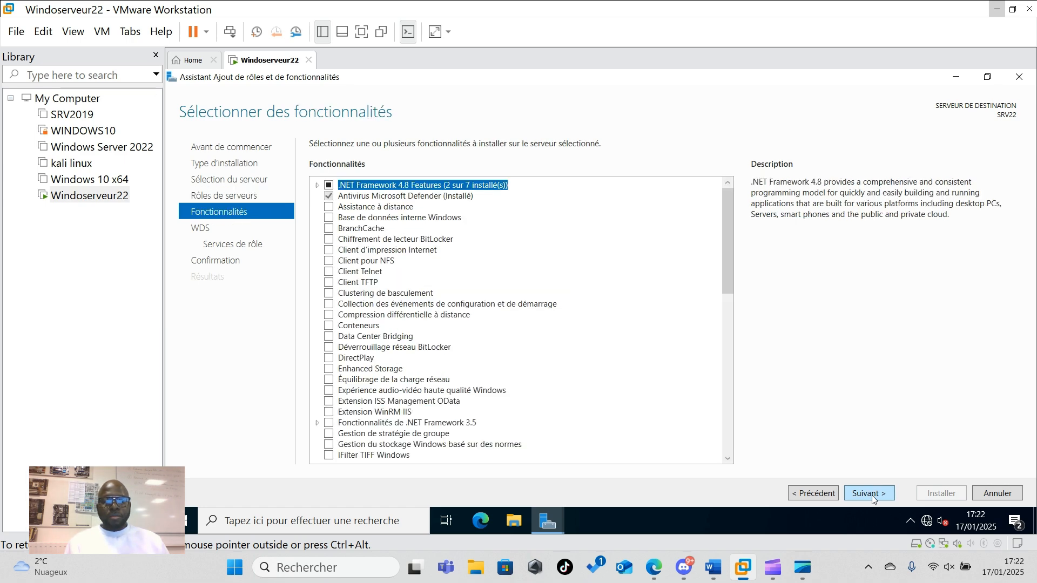
pyautogui.click(871, 495)
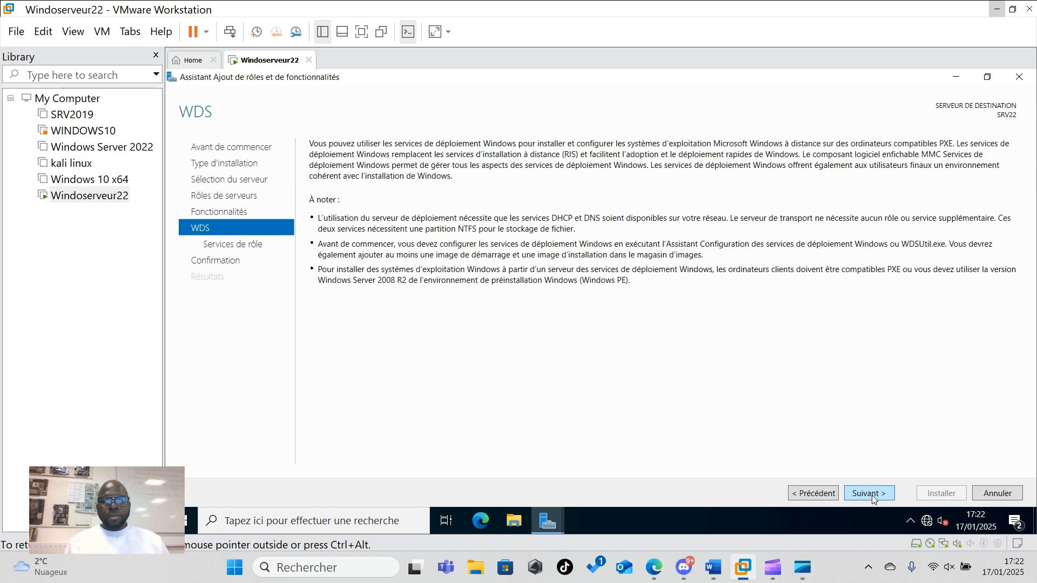
pyautogui.click(871, 495)
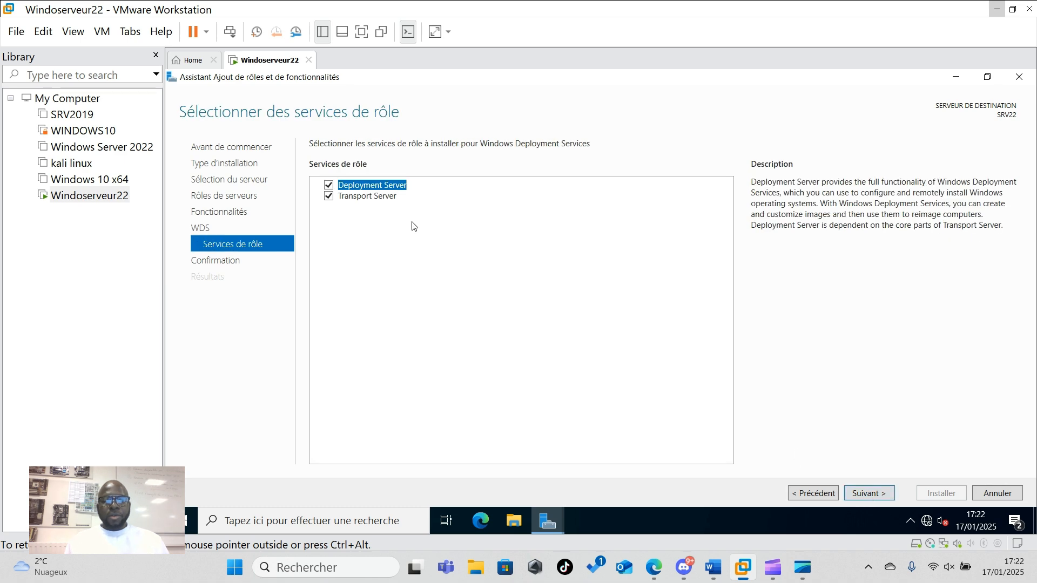
pyautogui.click(865, 494)
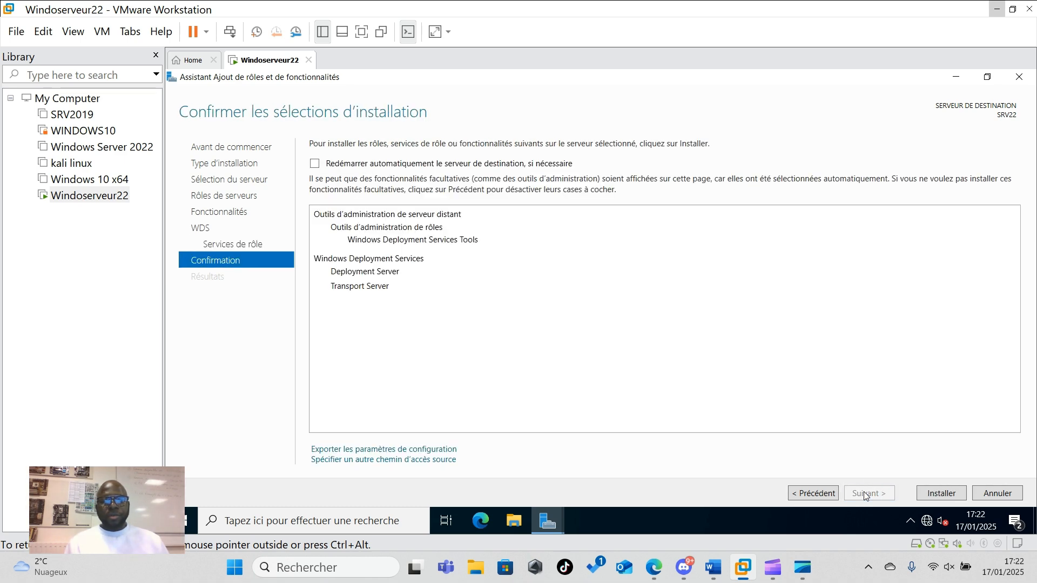
pyautogui.click(936, 494)
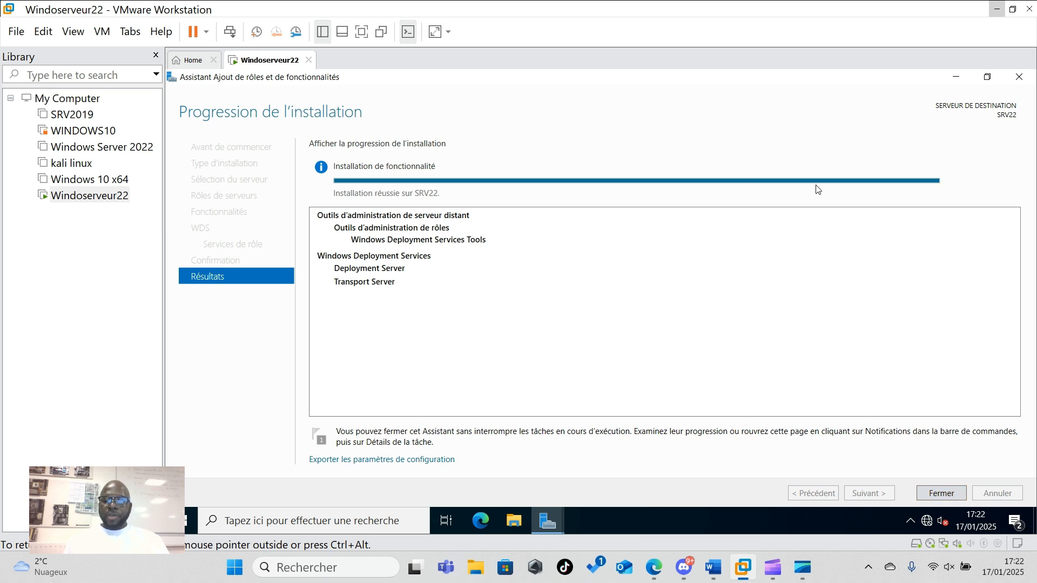
# - Close the installer and open the WDS console from SRV22's context menu, expanding Servers
pyautogui.click(940, 493)
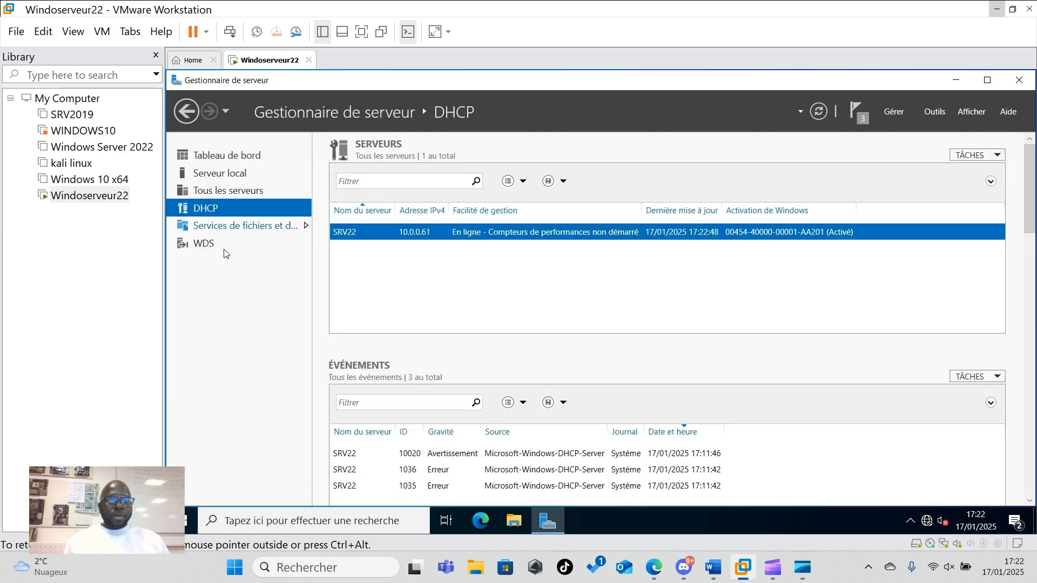
pyautogui.click(209, 251)
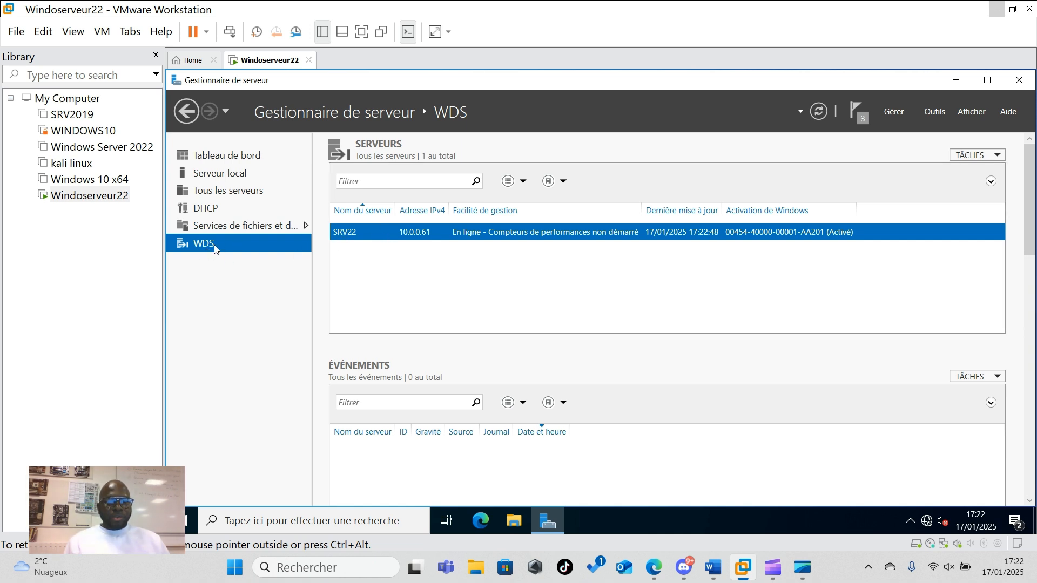
pyautogui.rightClick(423, 236)
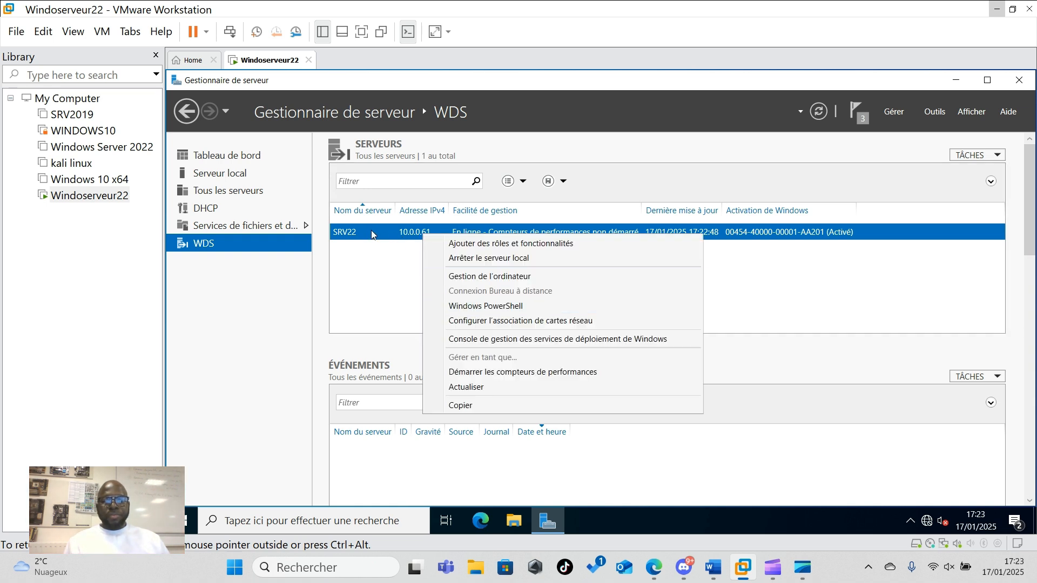
pyautogui.click(485, 344)
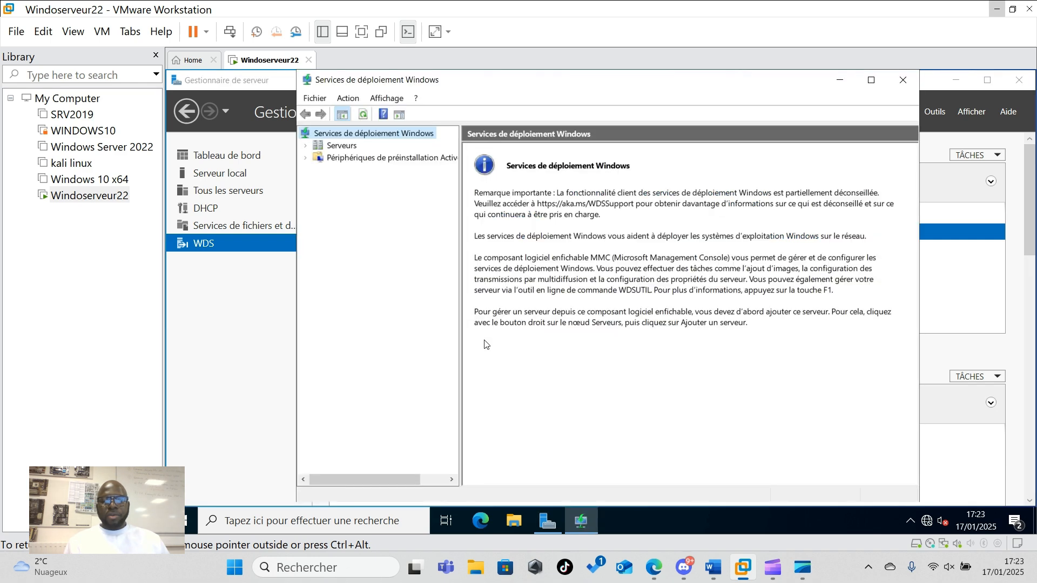
pyautogui.click(306, 146)
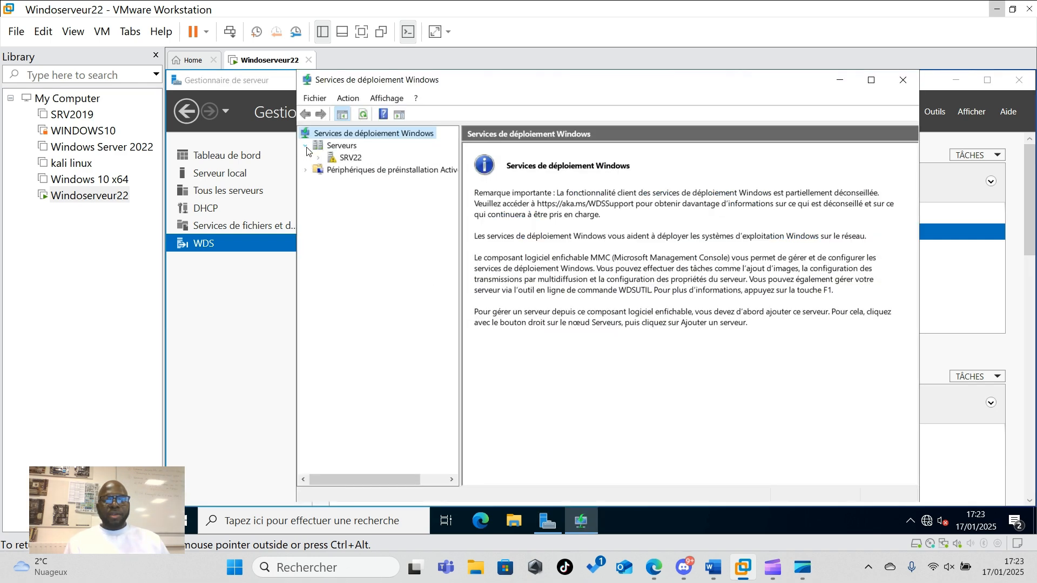
# - Reopen the WDS console from the Tools menu and expand Servers to show SRV22
pyautogui.click(903, 80)
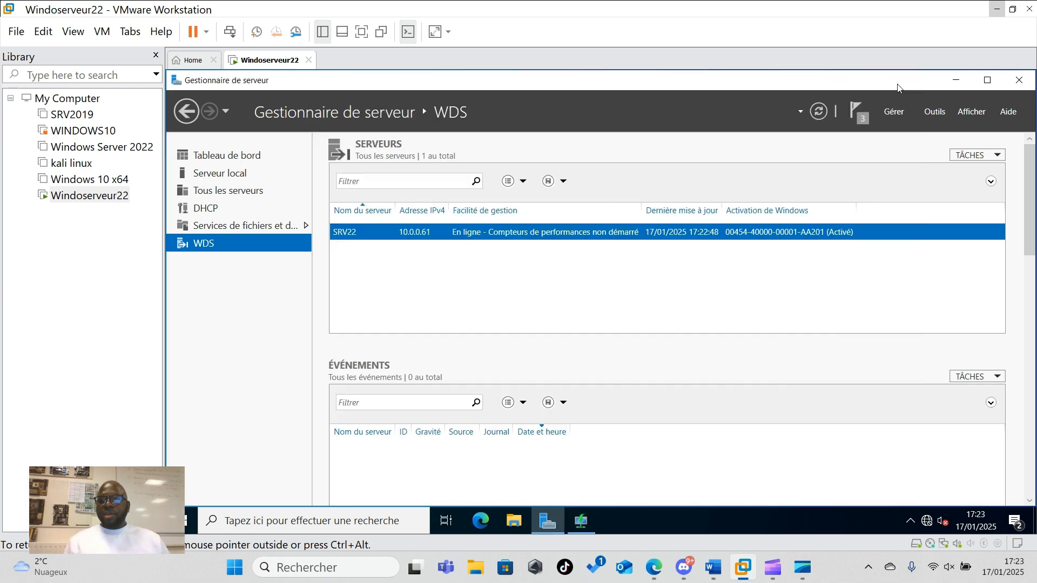
pyautogui.click(935, 113)
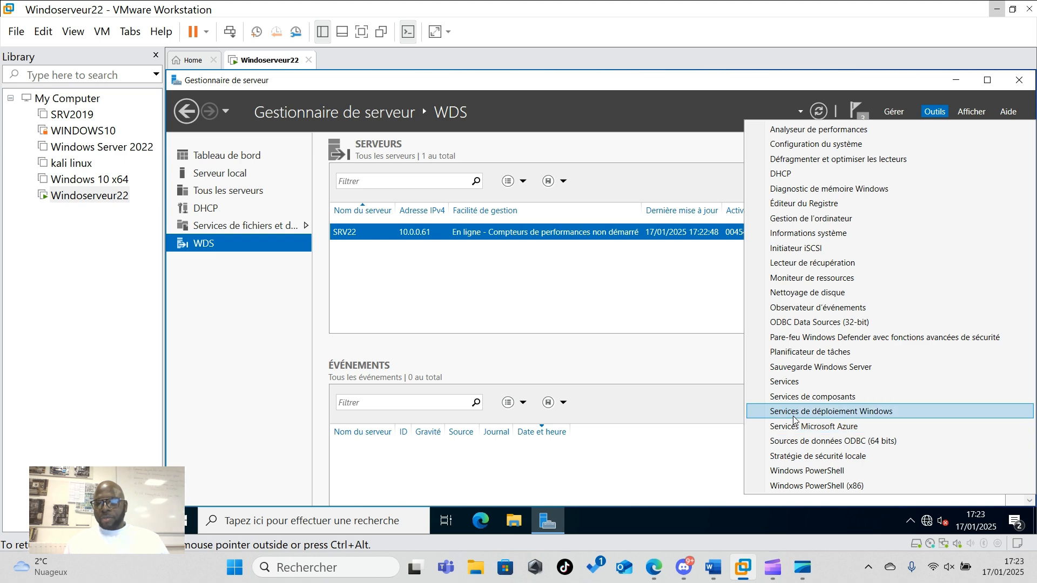
pyautogui.click(858, 411)
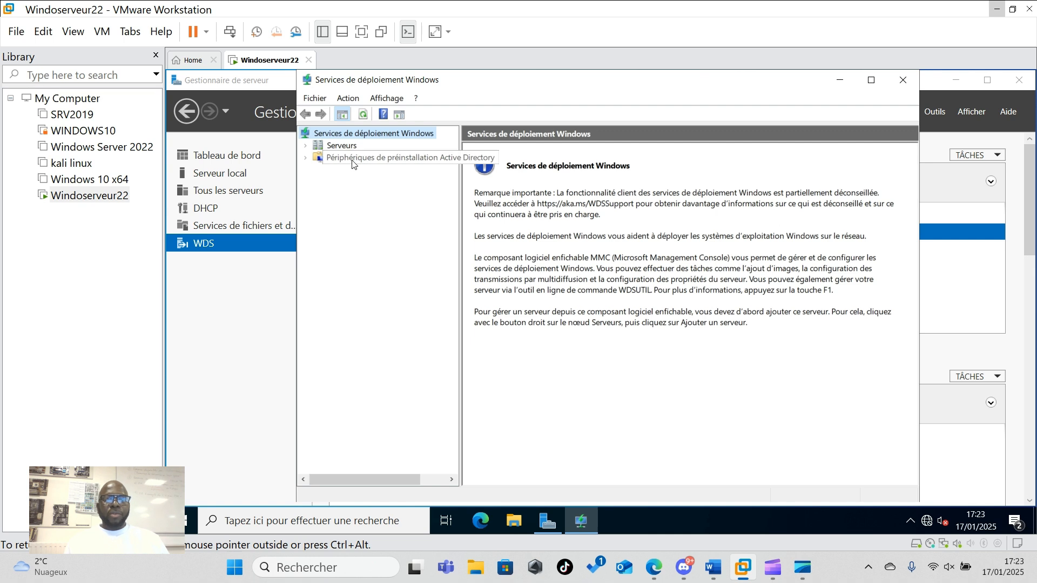
pyautogui.click(305, 146)
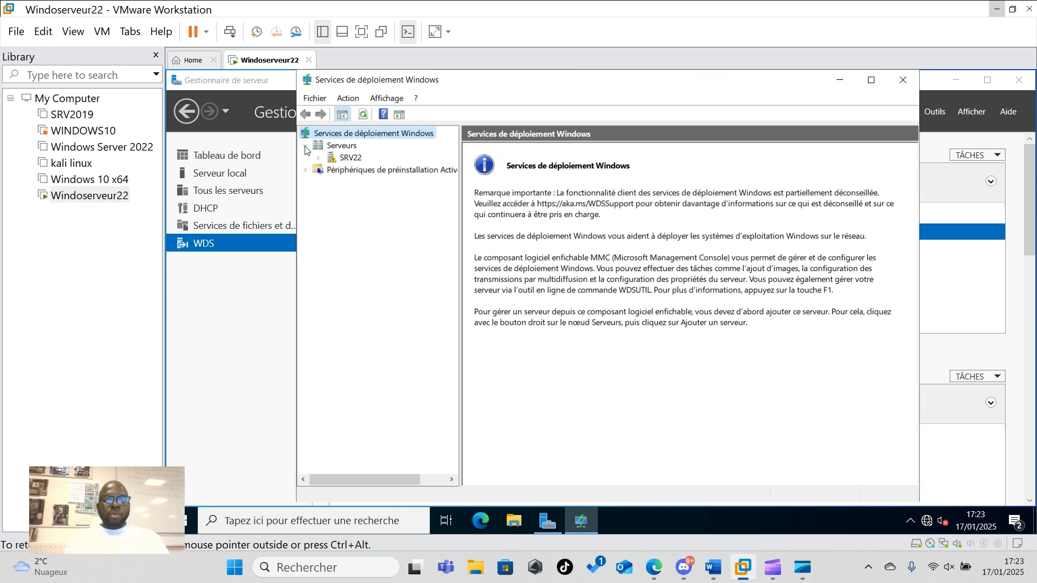